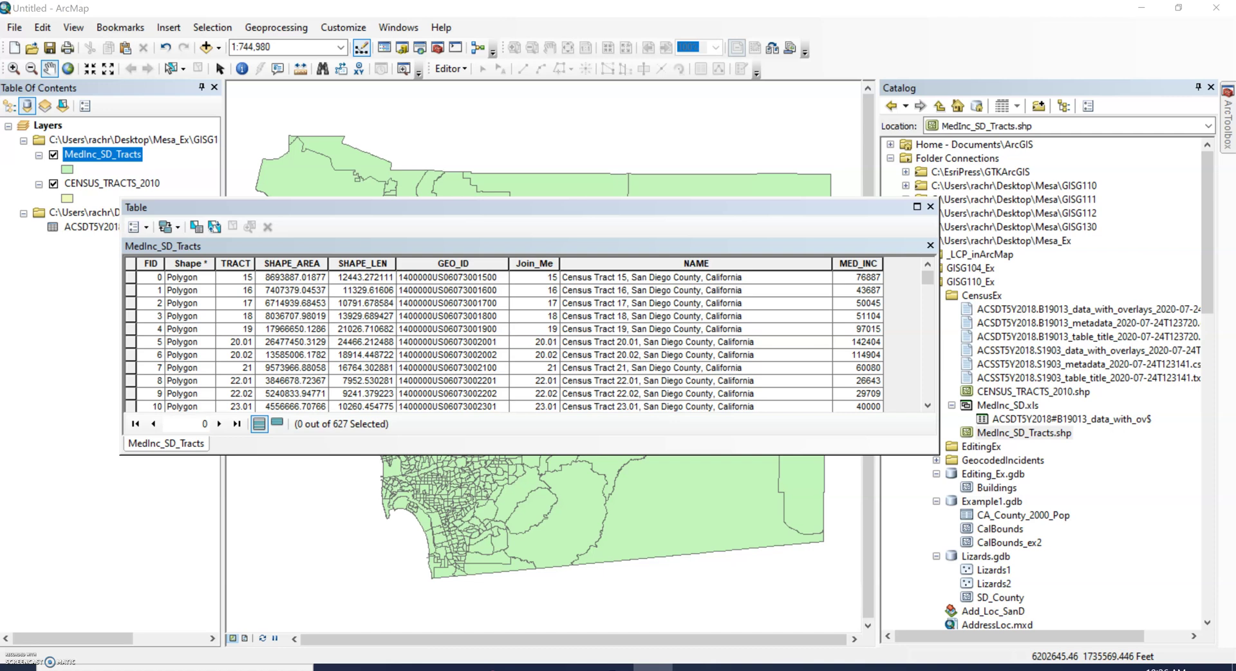
Step: Close the attribute table and select the MedInc_SD_Tracts layer in the Table of Contents
left_click(930, 206)
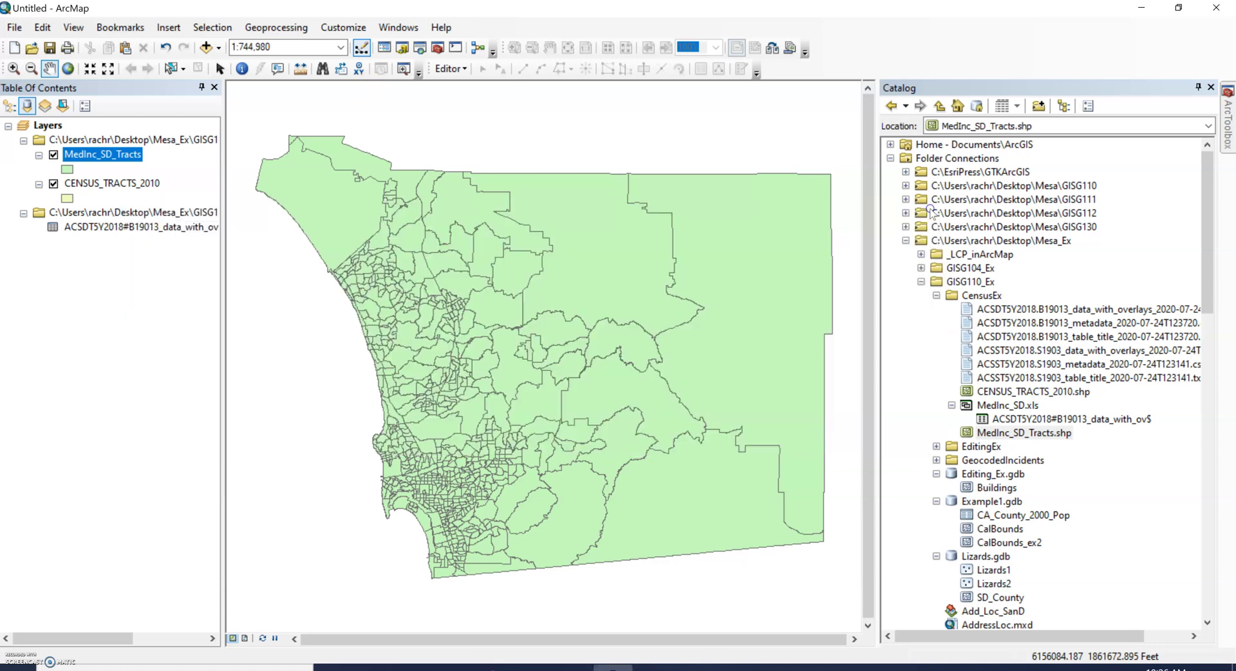
left_click(115, 161)
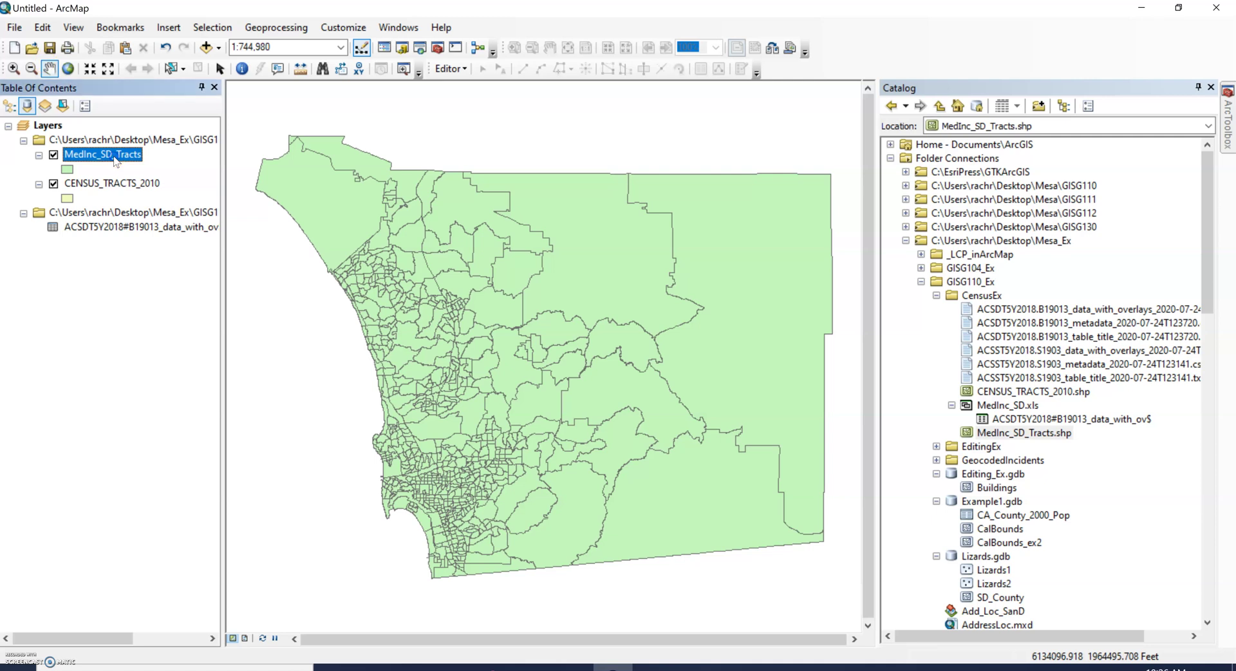
right_click(116, 159)
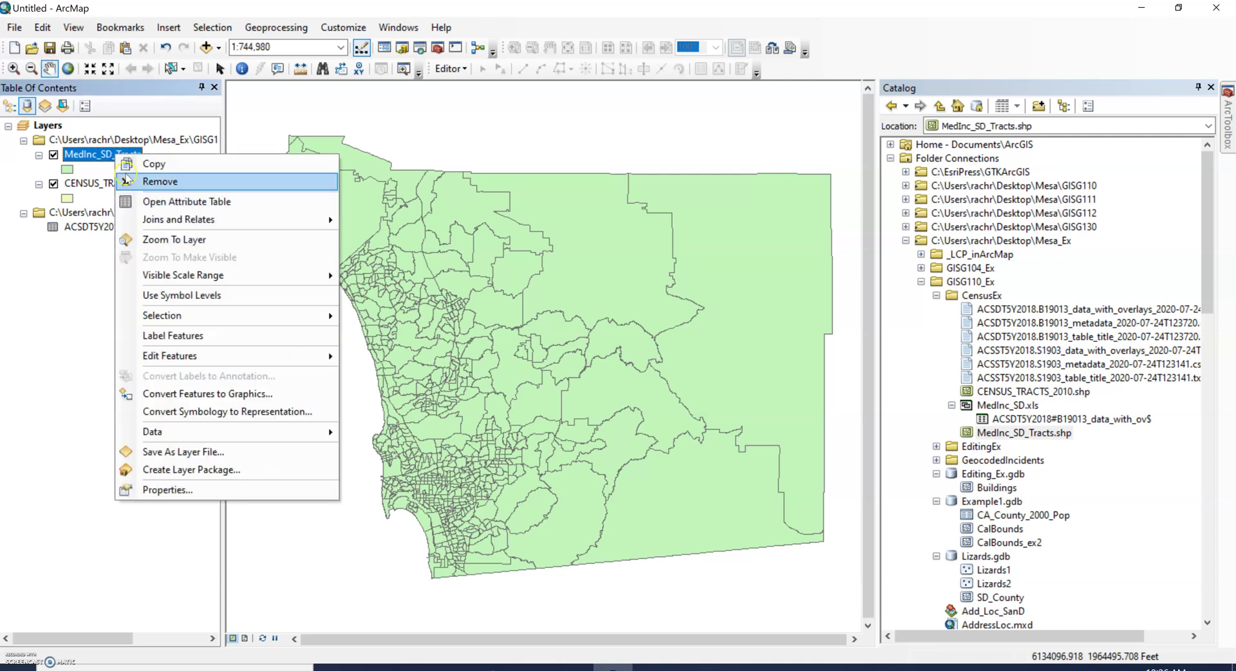
left_click(146, 199)
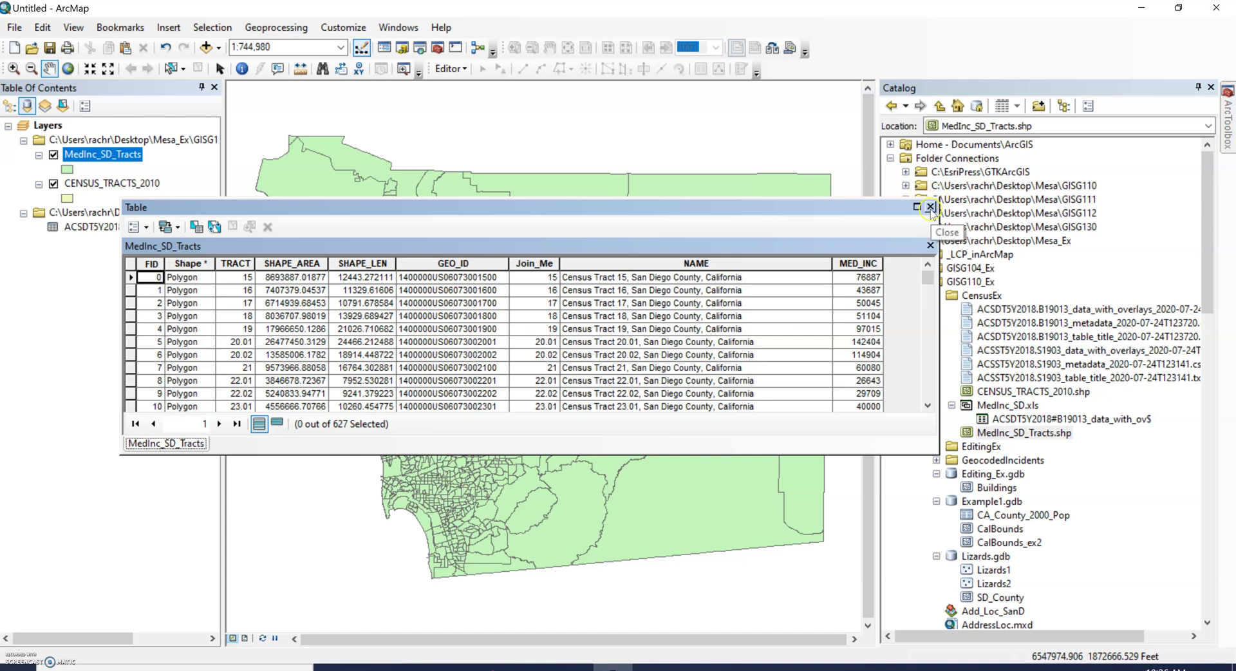
left_click(867, 264)
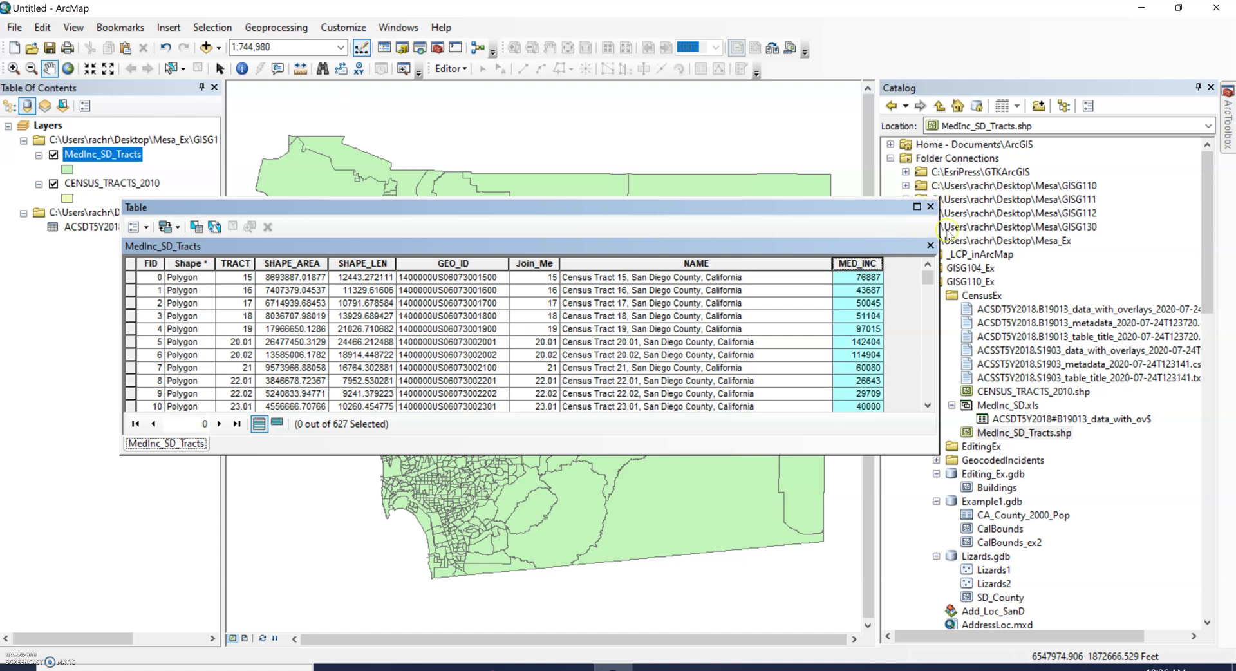
left_click(930, 207)
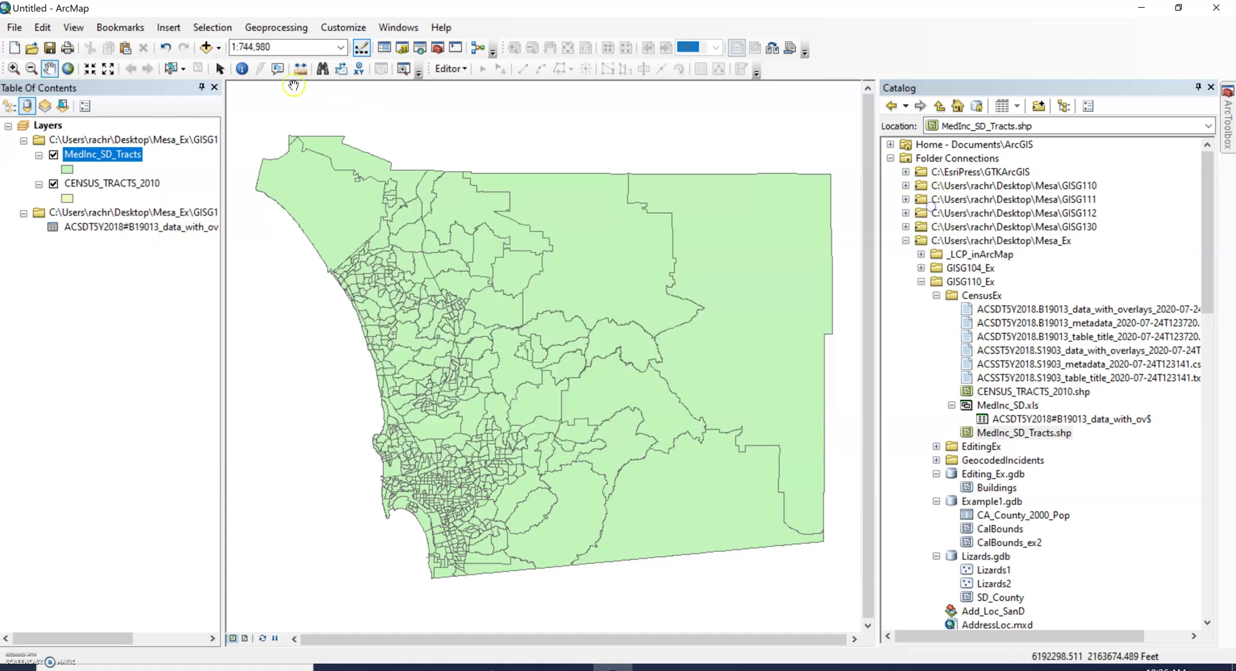
right_click(134, 155)
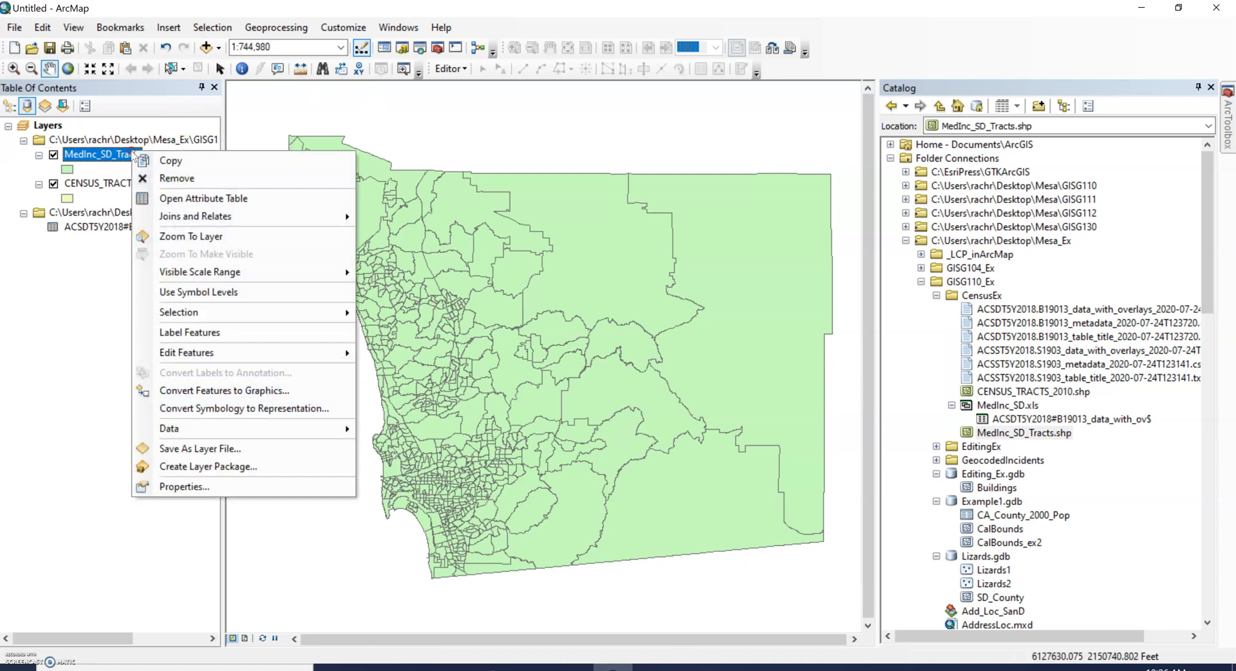
left_click(185, 486)
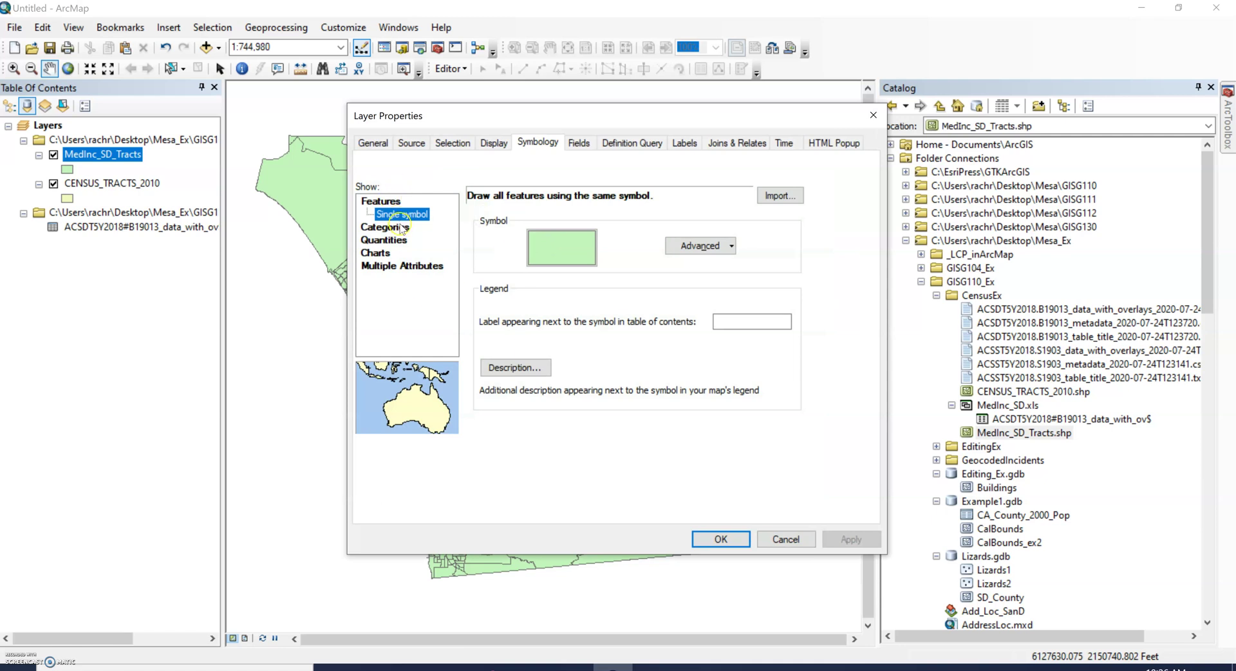
left_click(400, 230)
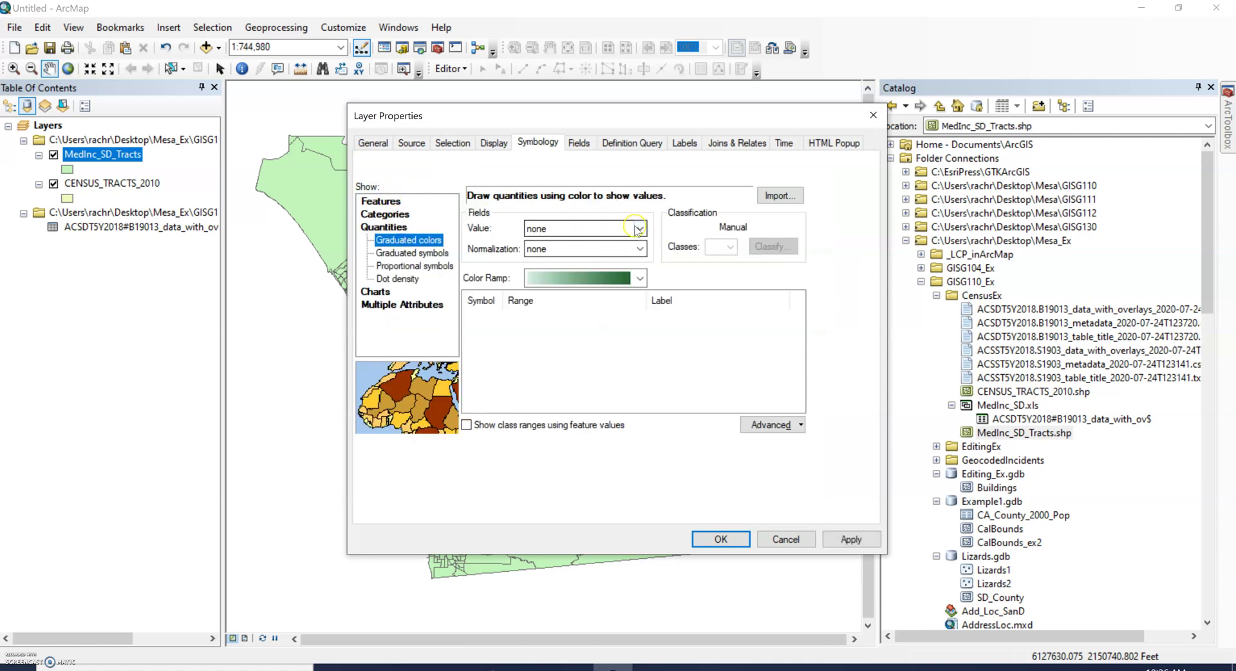
left_click(637, 229)
left_click(586, 290)
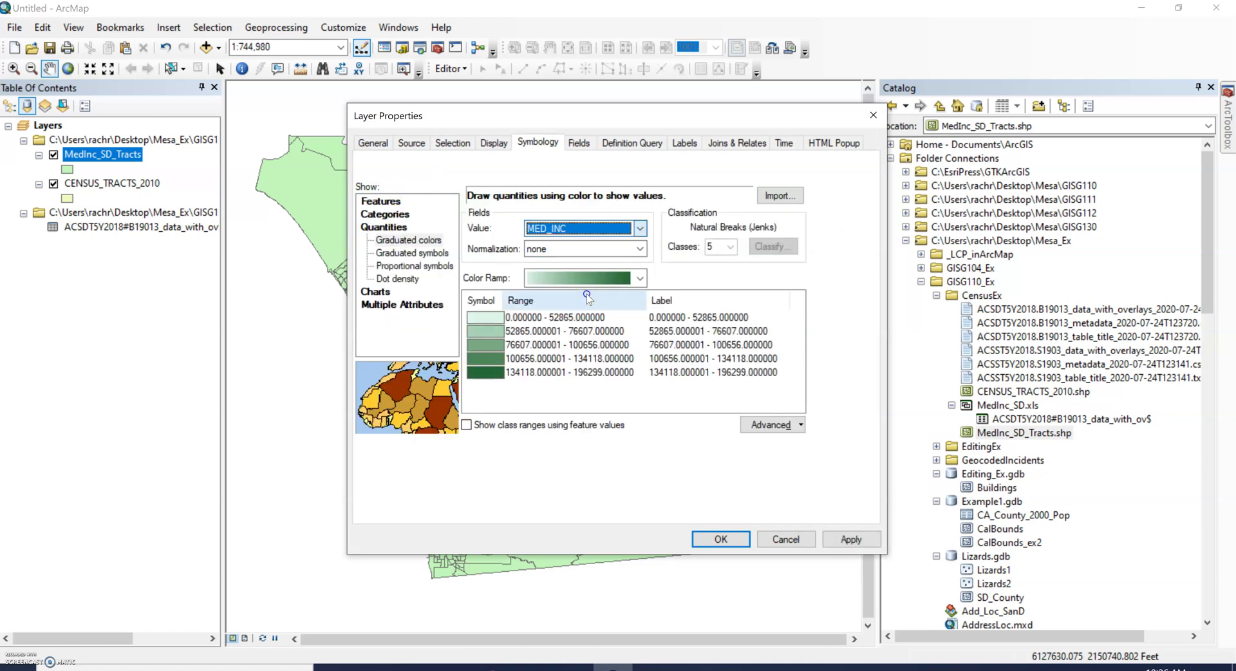
left_click(617, 278)
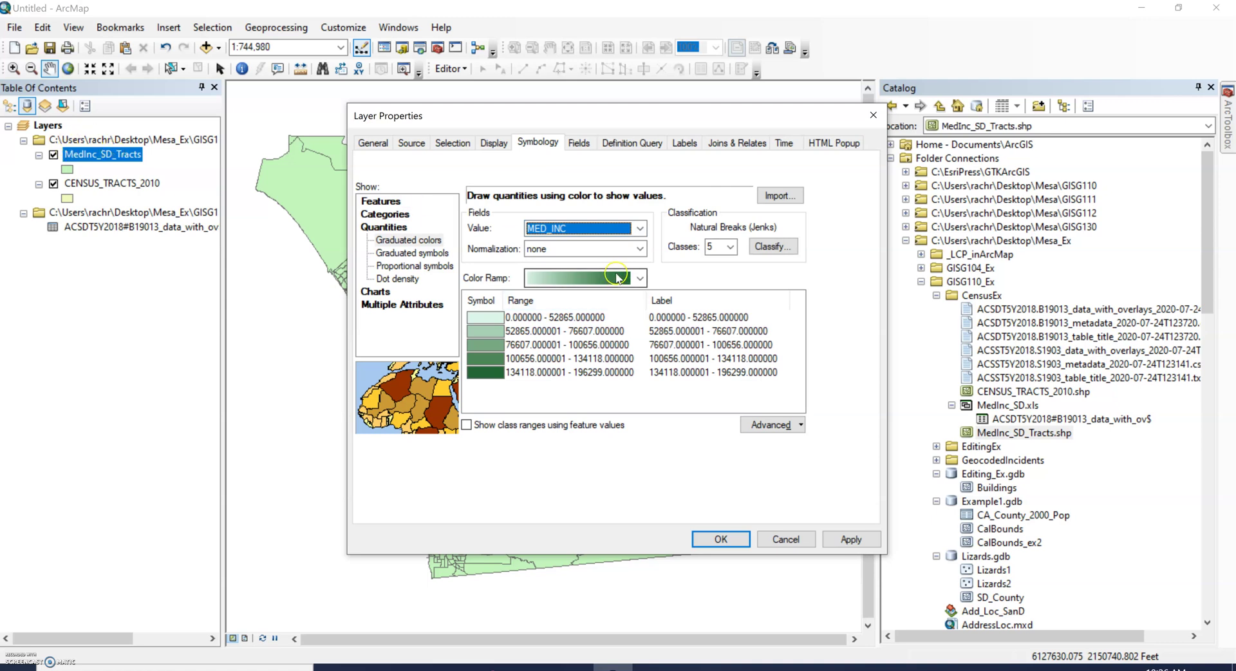
left_click(798, 542)
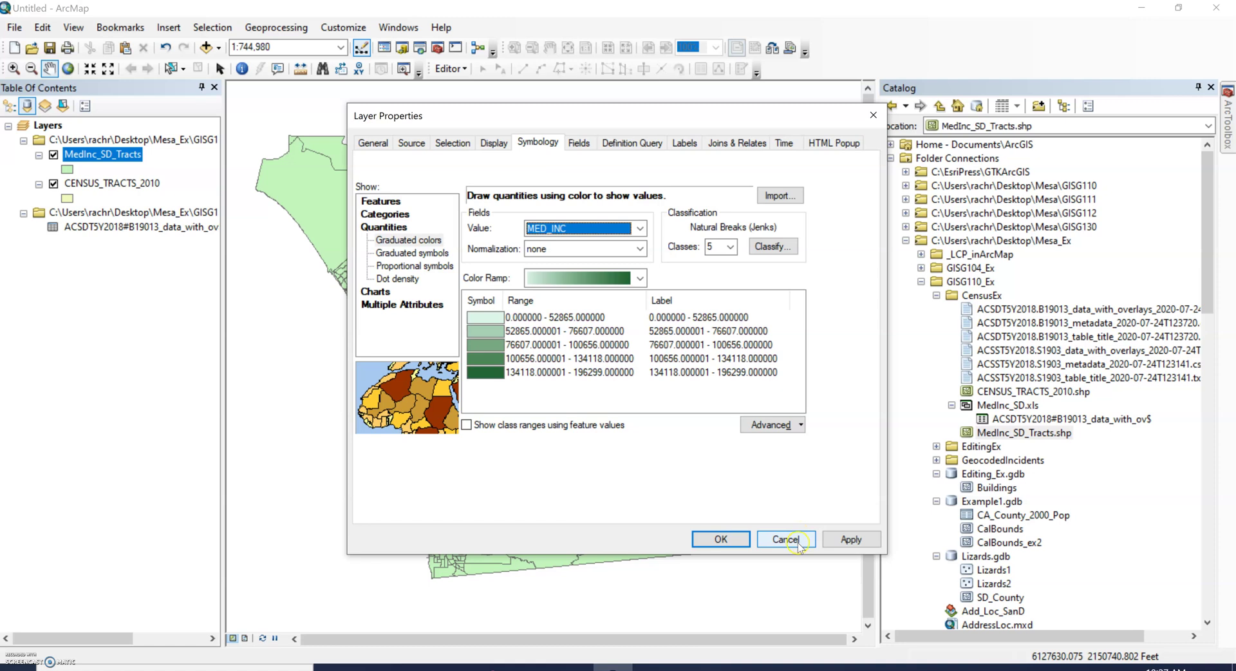
Step: Open the MedInc_SD_Tracts attribute table from the layer's context menu
left_click(127, 153)
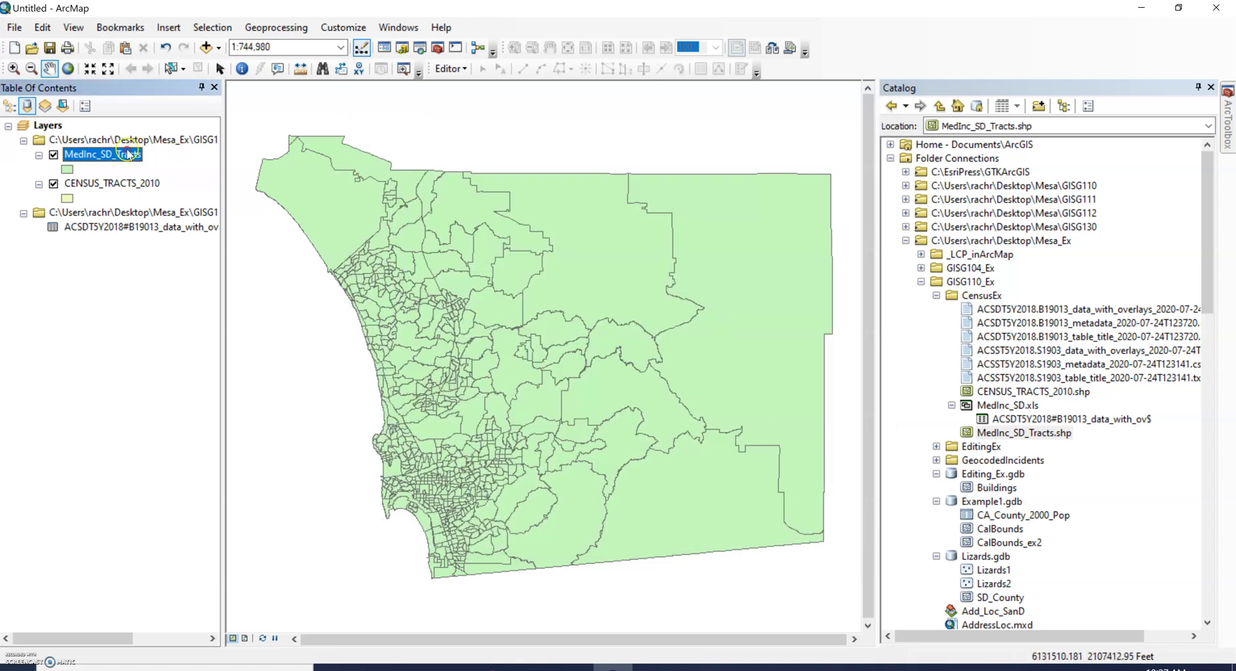
right_click(127, 153)
left_click(126, 154)
right_click(122, 154)
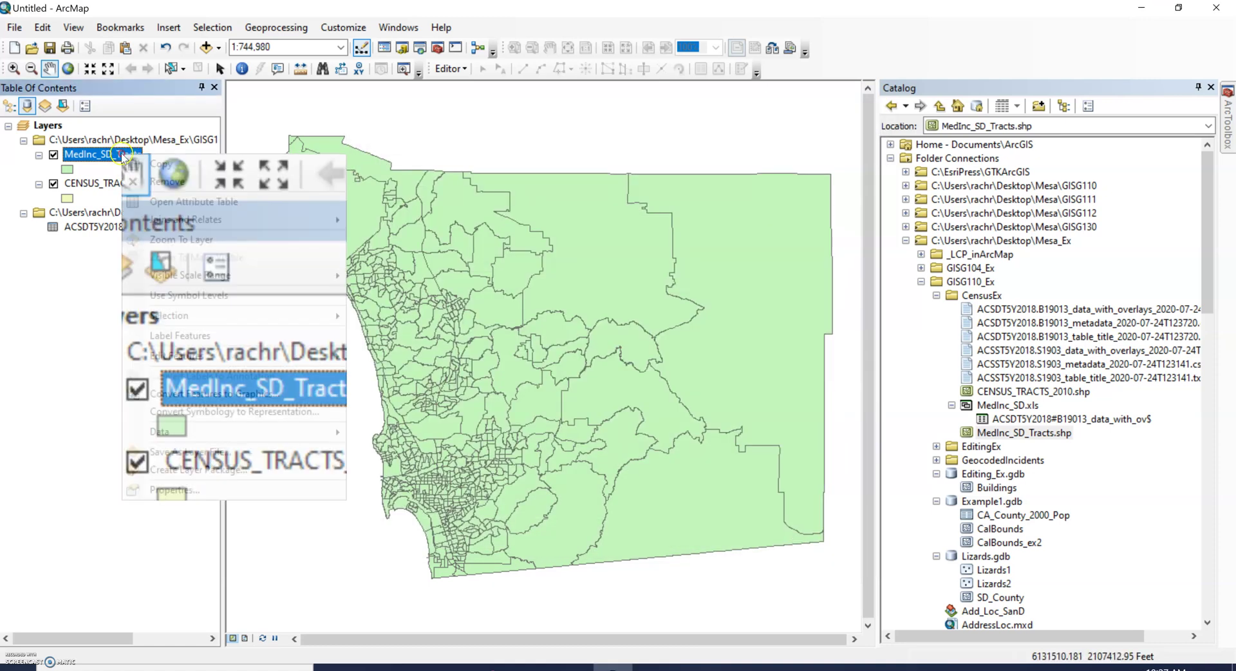
left_click(154, 201)
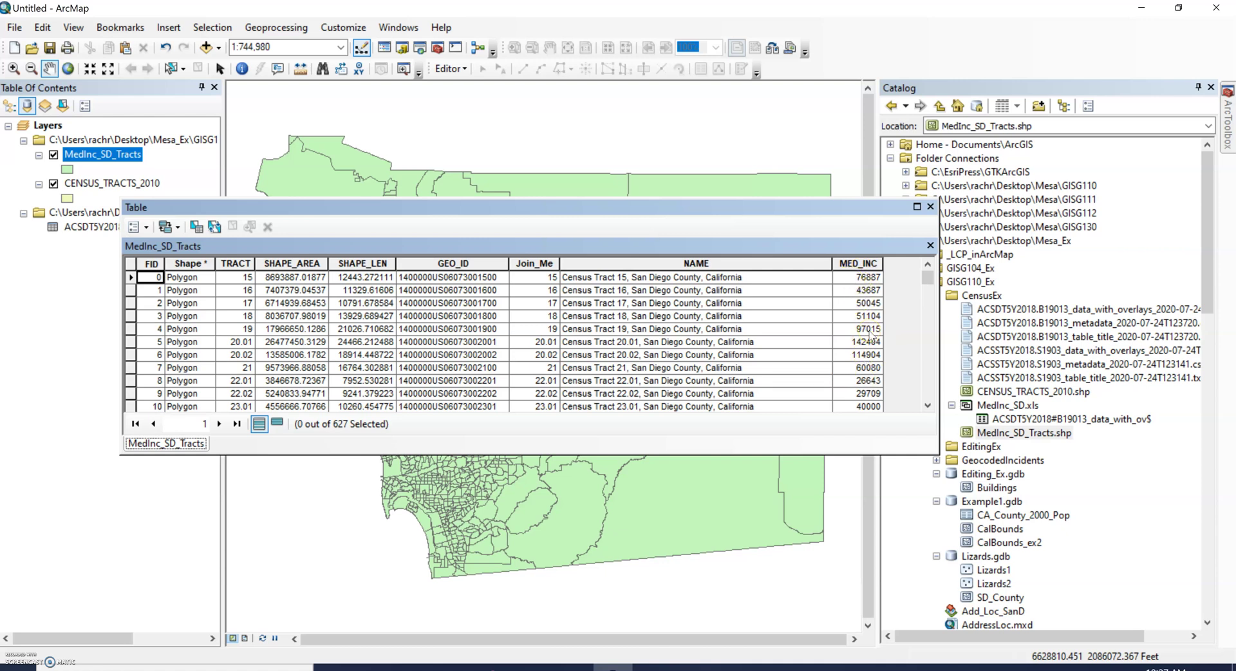
Step: Turn all fields on so MED_INC and Example are visible
left_click(146, 228)
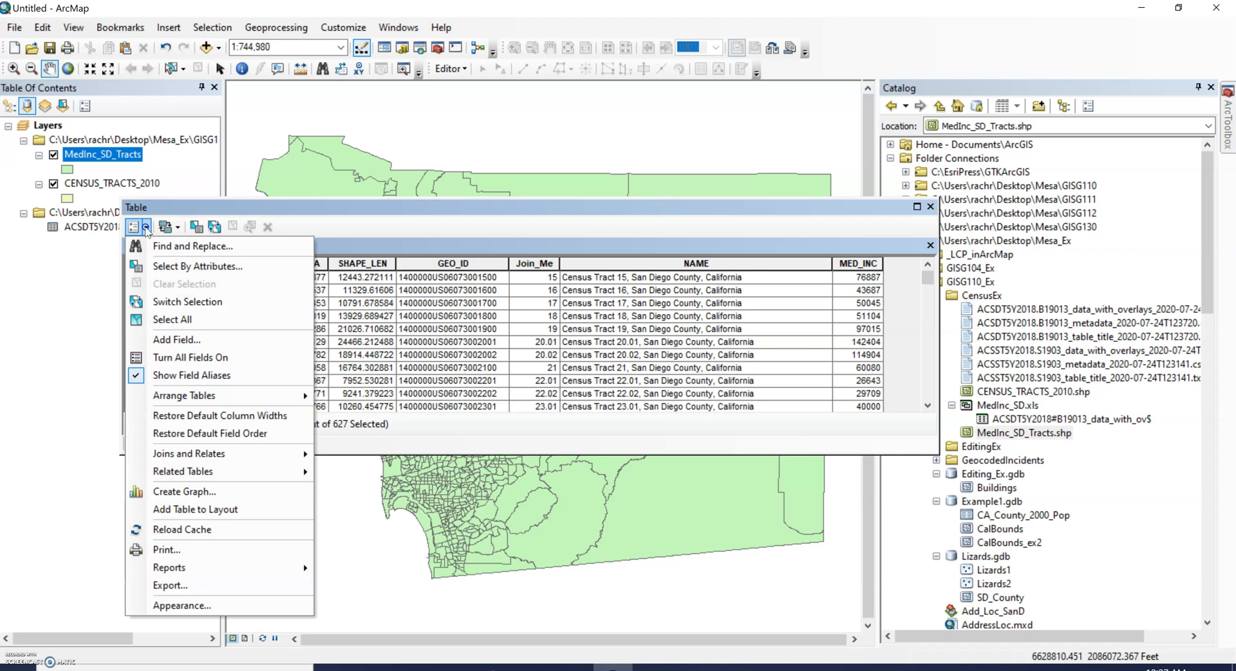
left_click(174, 353)
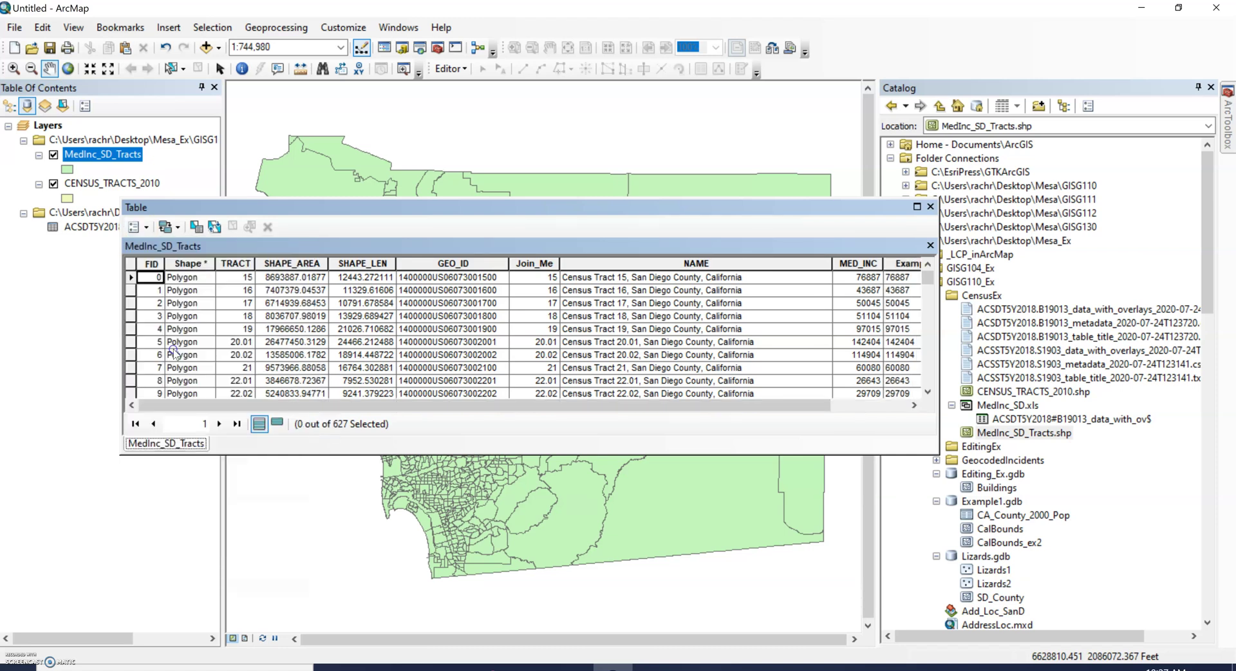
left_click(913, 405)
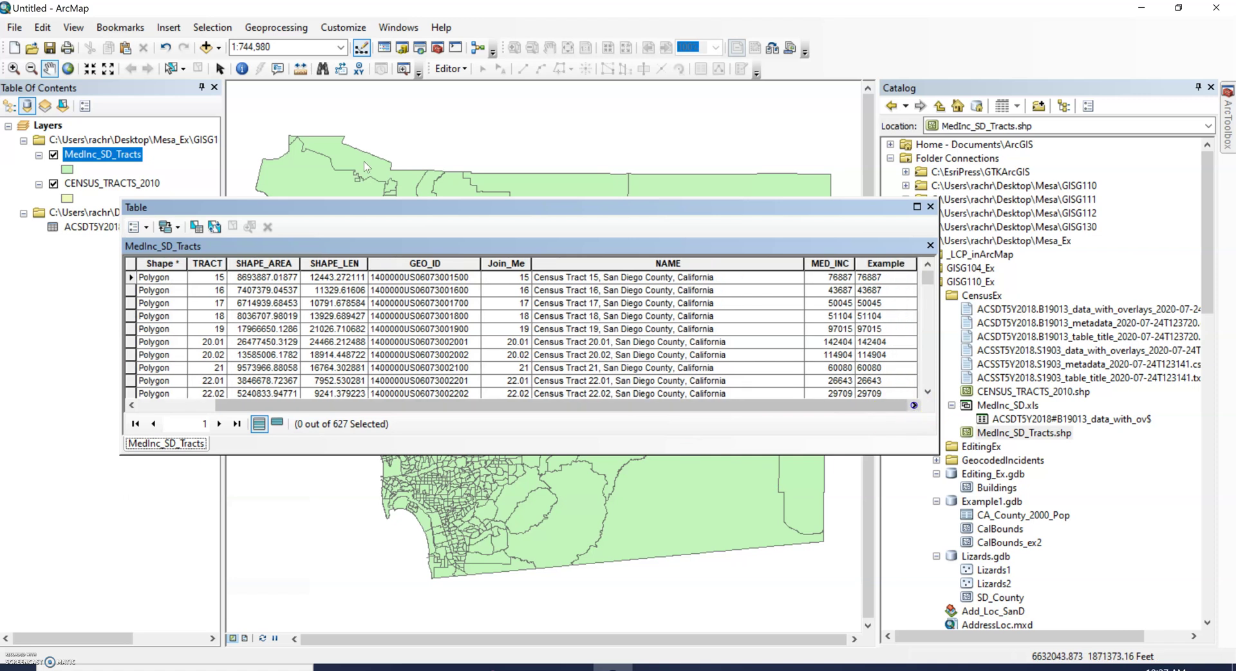
double_click(126, 155)
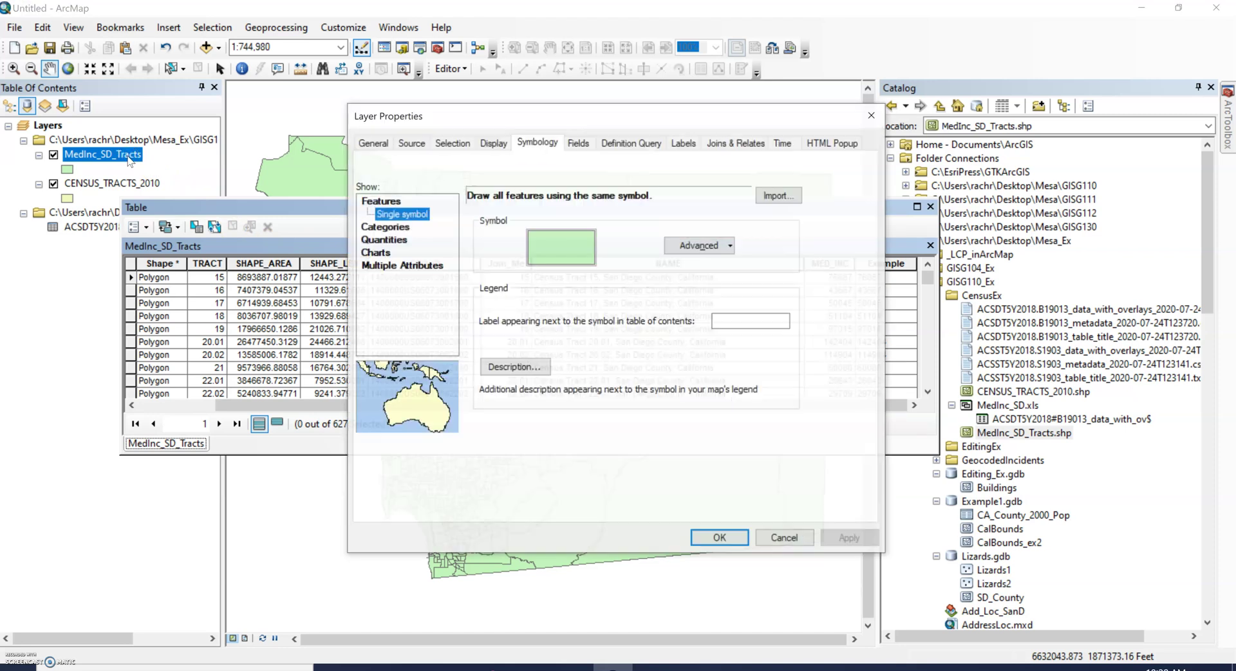
left_click(393, 225)
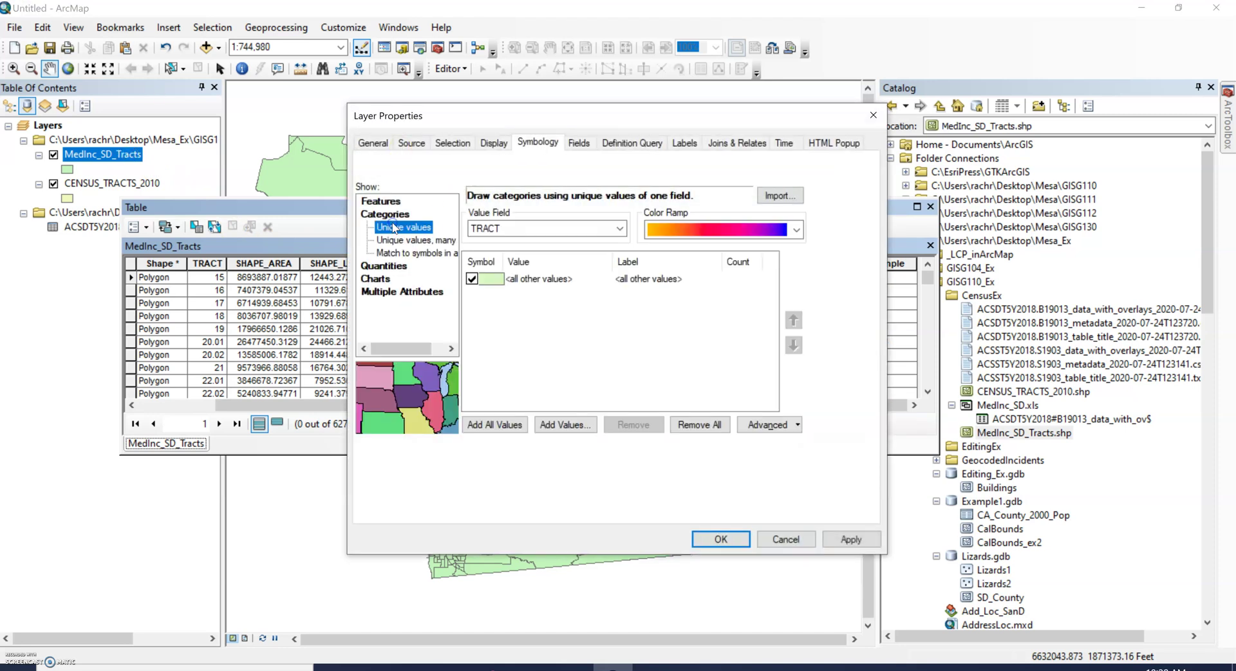
left_click(383, 262)
left_click(624, 231)
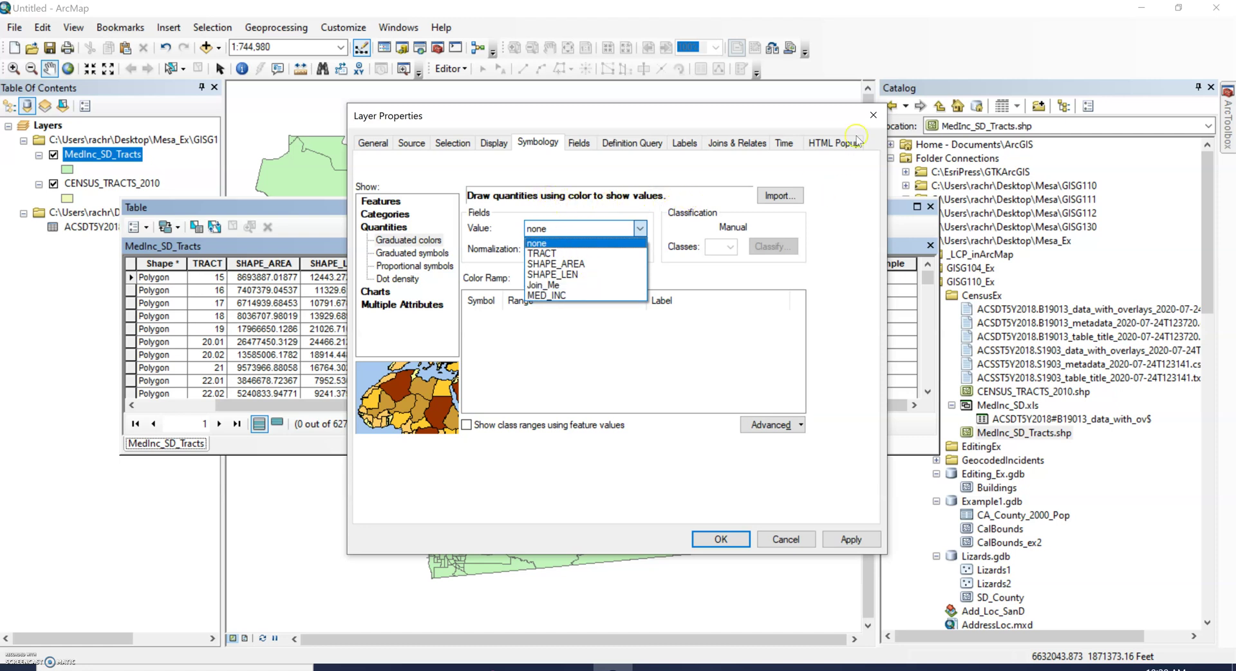
left_click(874, 117)
left_click(874, 118)
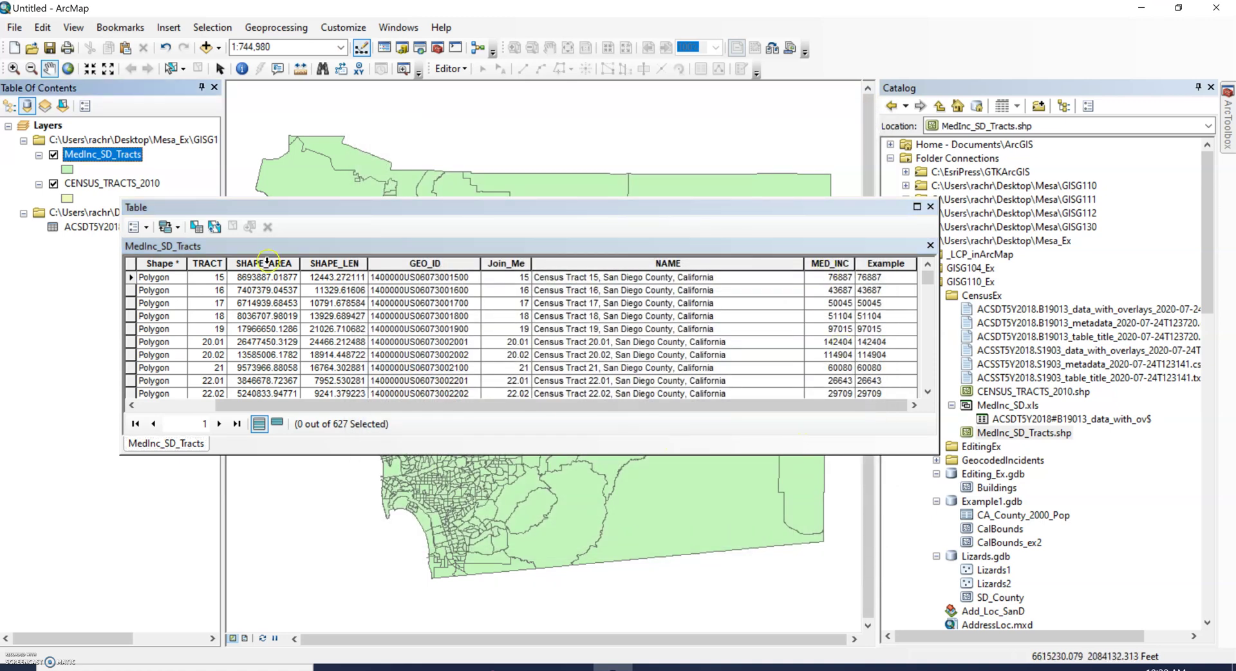
Step: Add a Float field named Med_Inc2 to the MedInc_SD_Tracts table
left_click(147, 228)
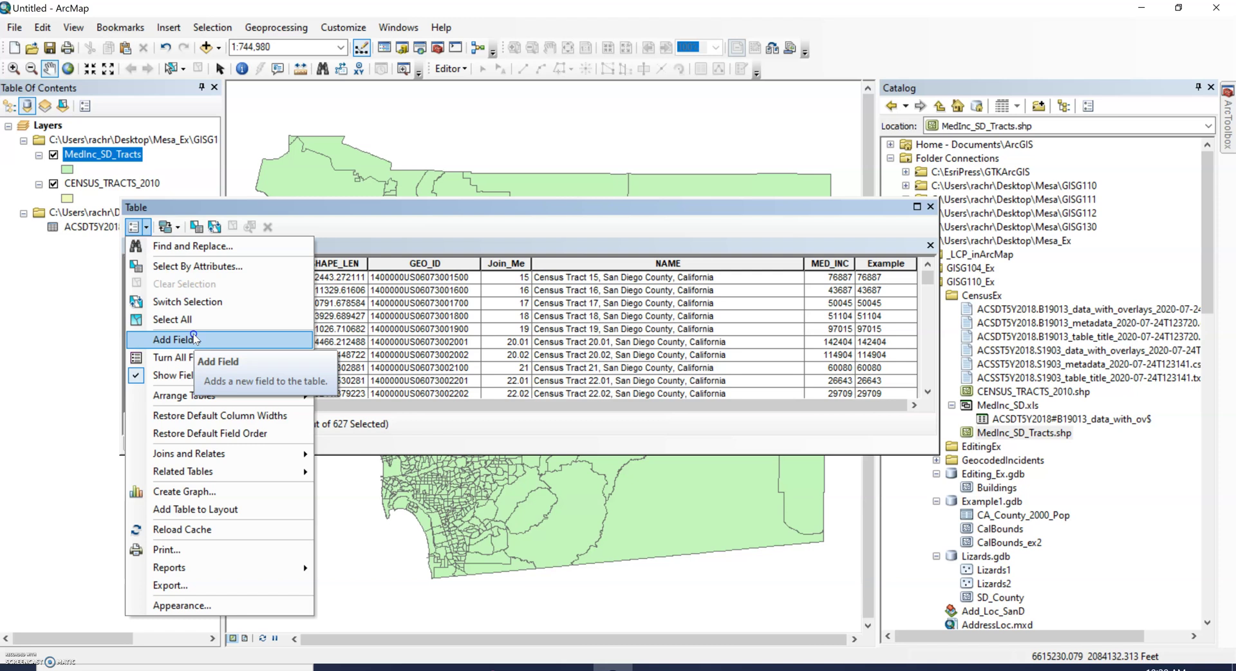
left_click(193, 338)
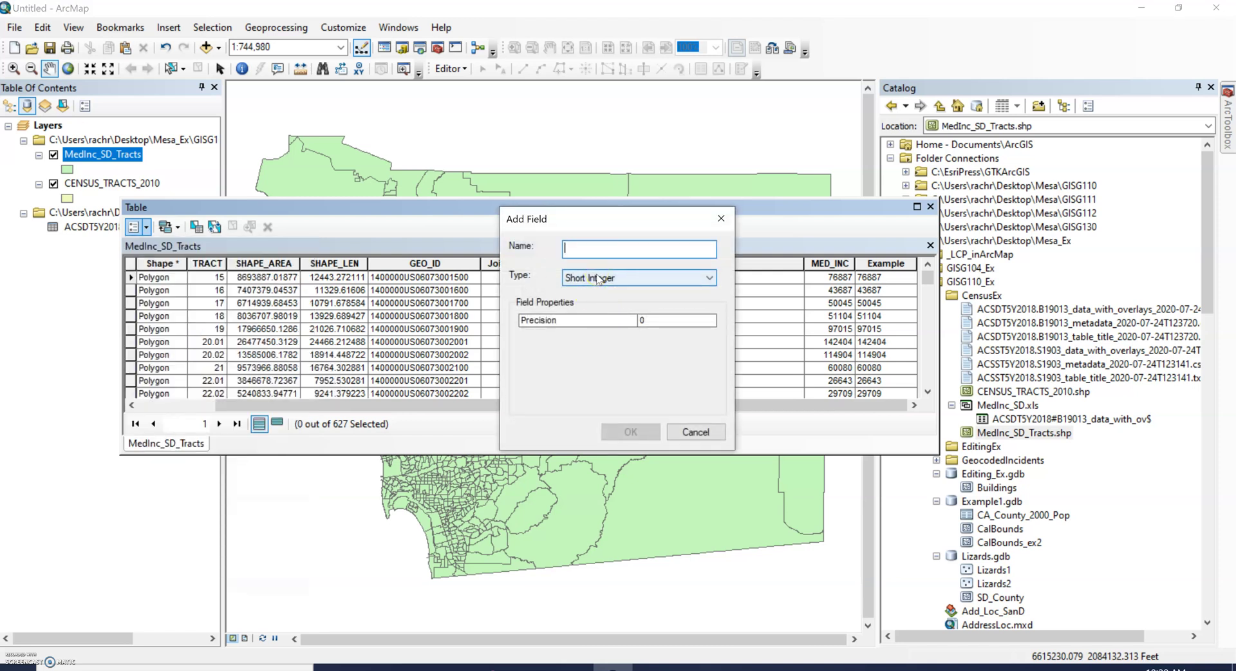
type("Med_Inc2")
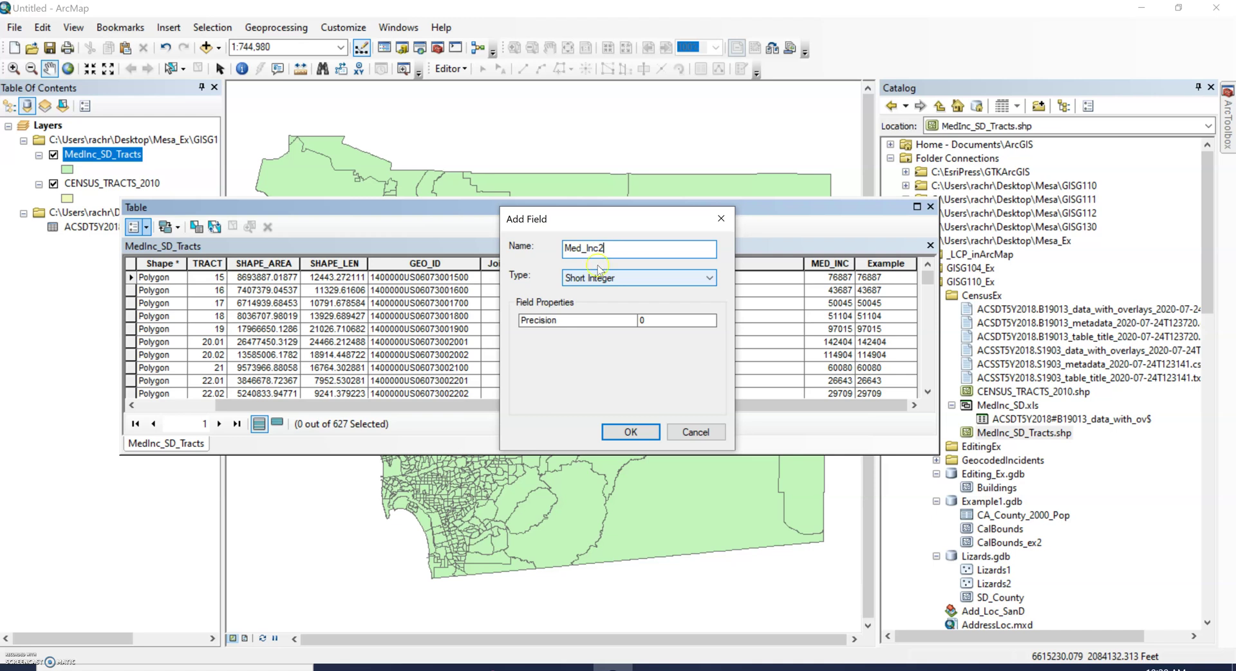
left_click(684, 278)
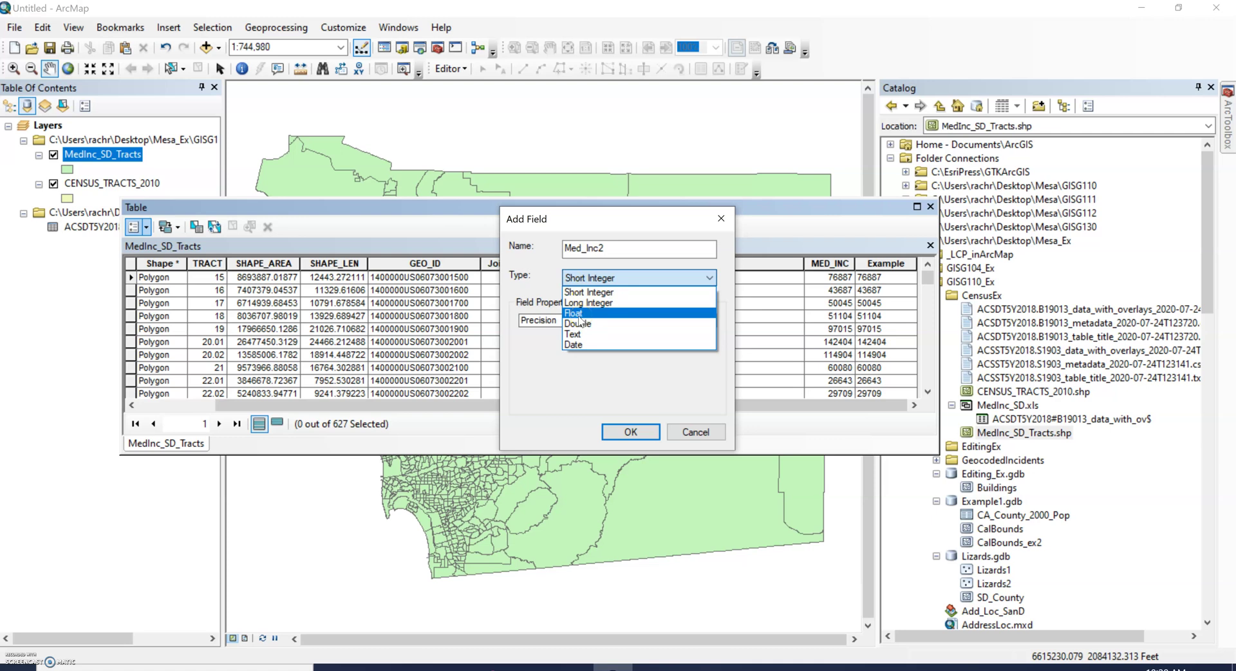
left_click(579, 315)
left_click(647, 434)
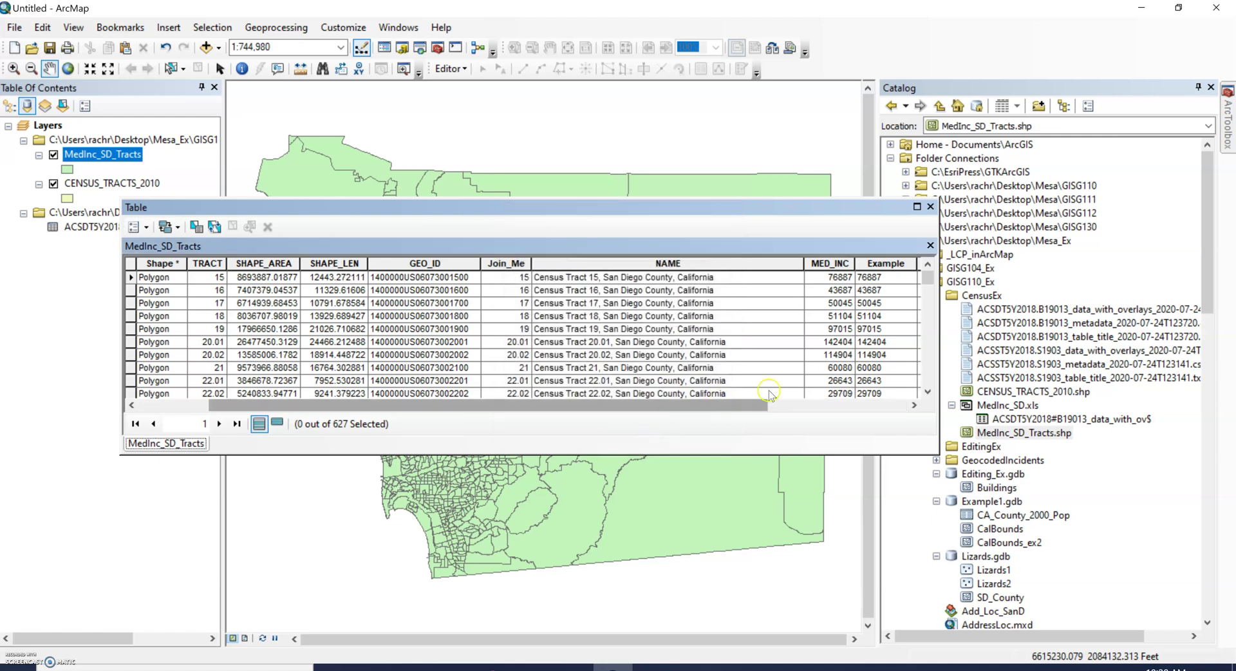
left_click(798, 403)
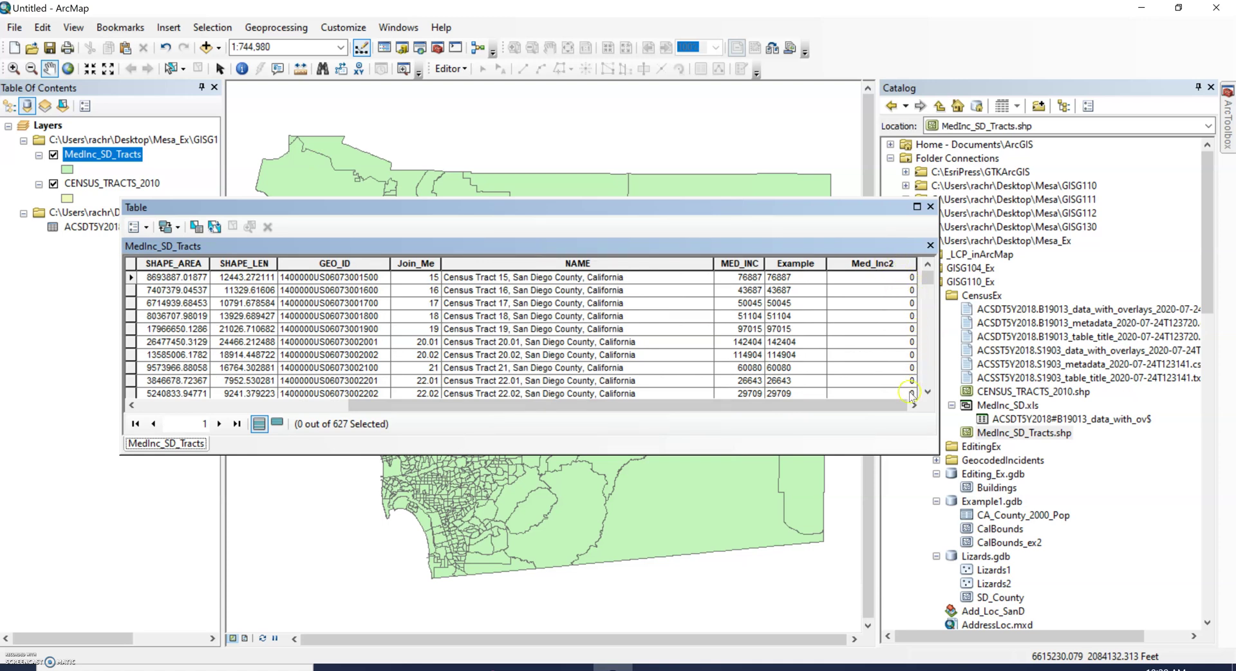
Step: Turn off the MED_INC field and launch Field Calculator on Med_Inc2
right_click(744, 263)
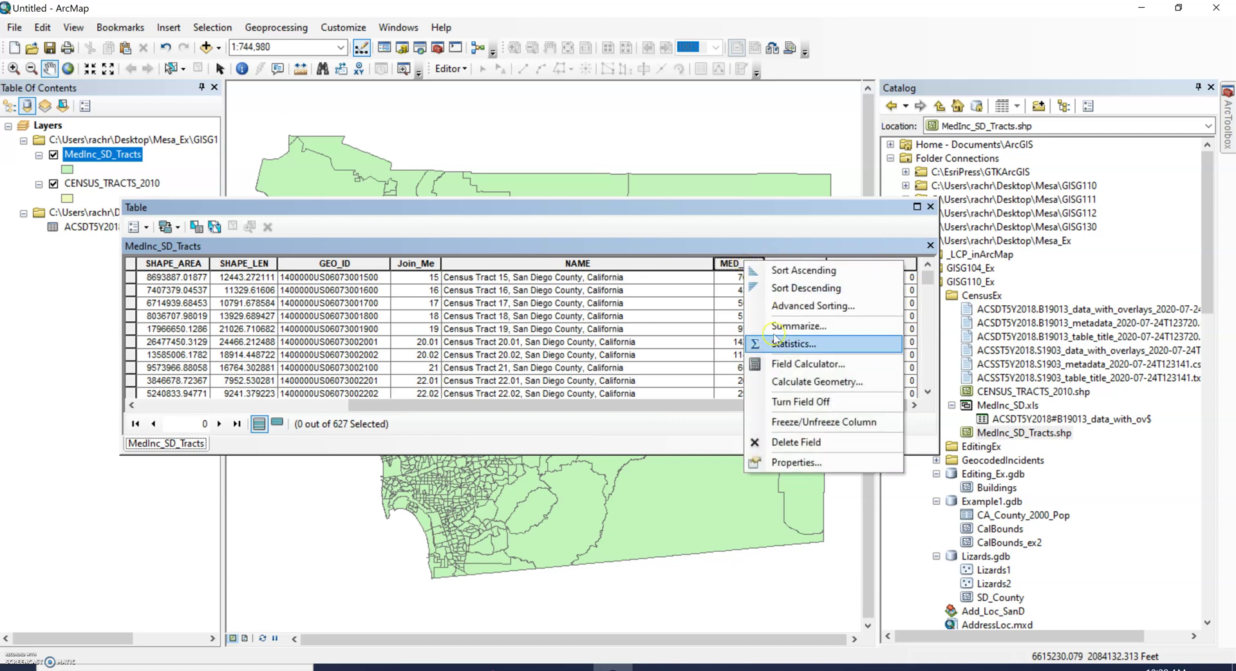
left_click(782, 403)
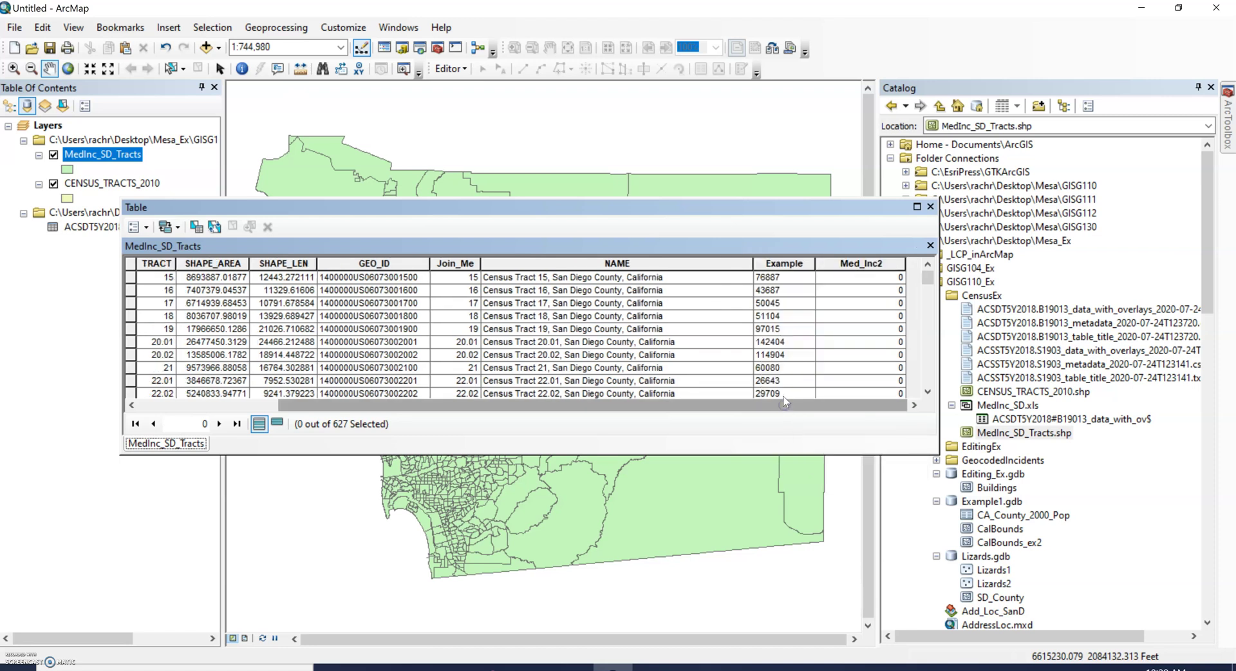
left_click(861, 263)
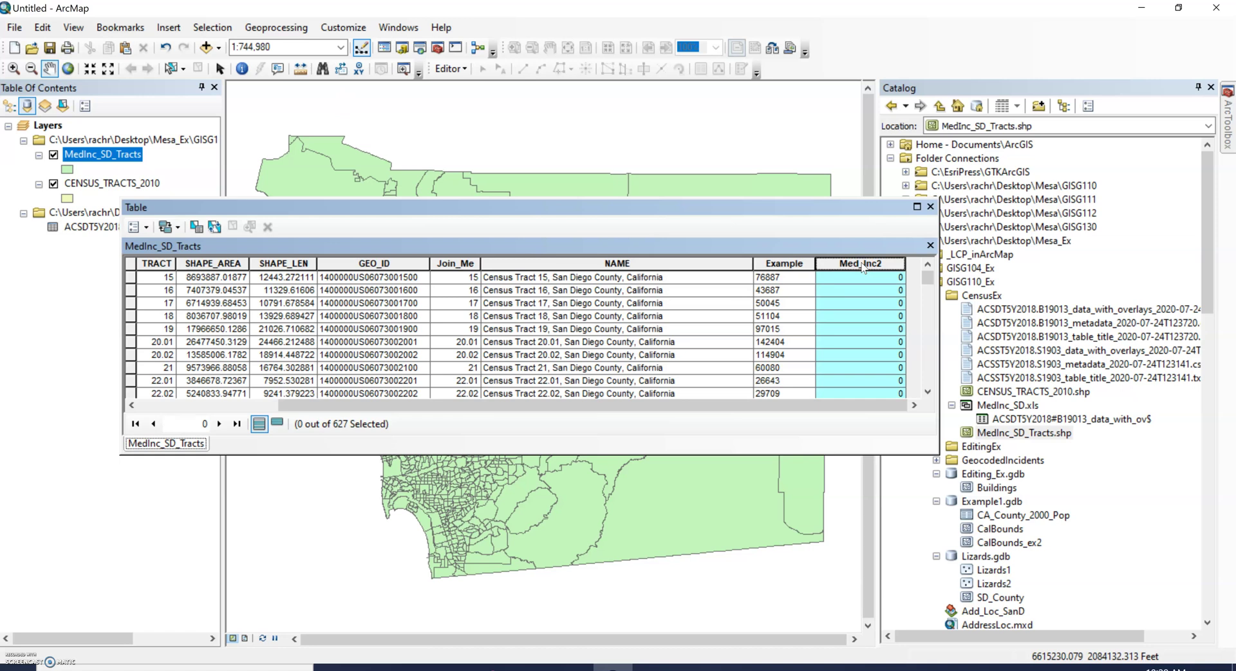
right_click(862, 266)
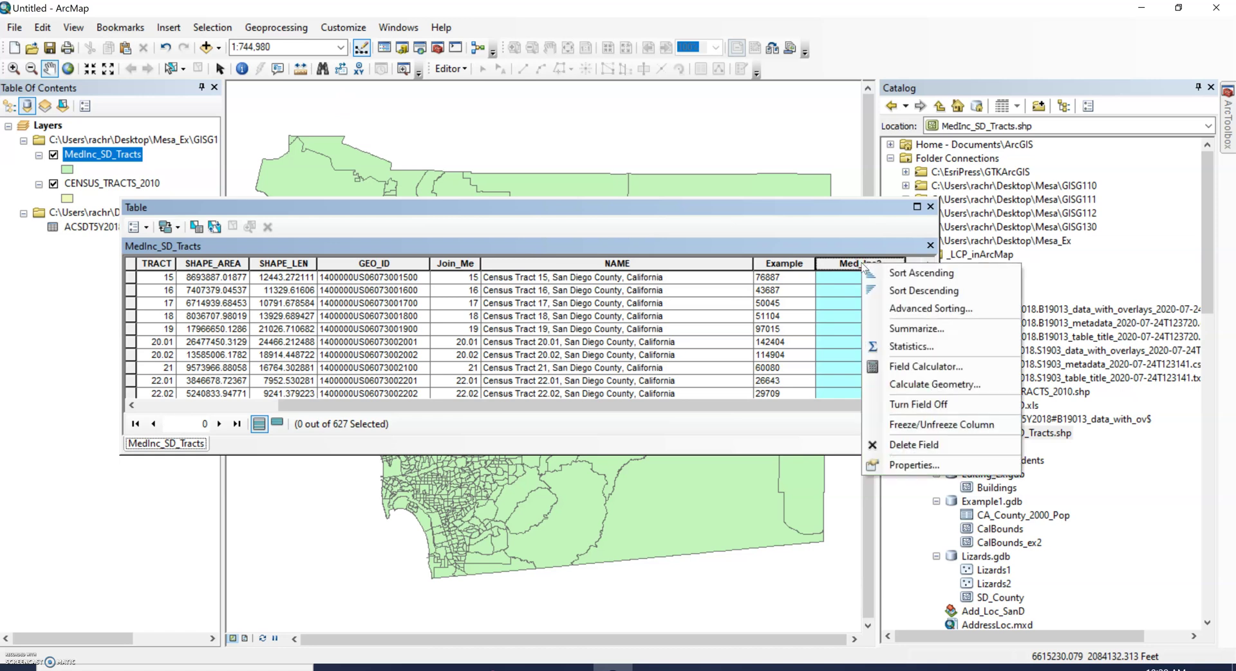
left_click(902, 366)
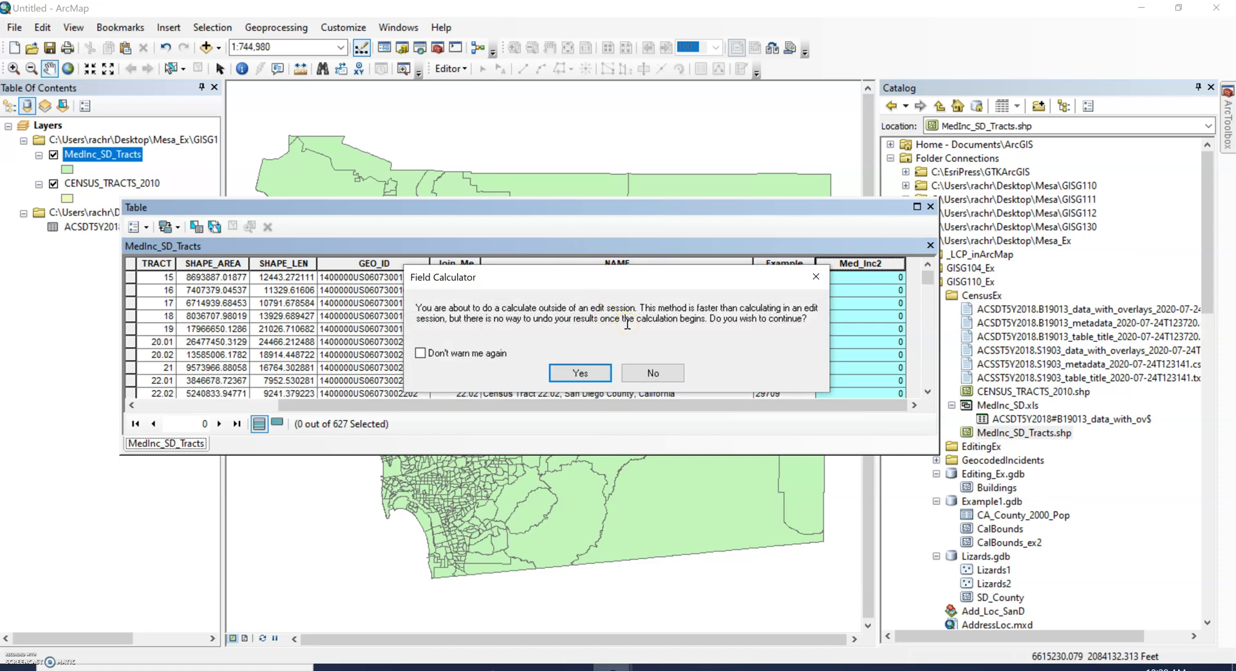
Step: Accept the edit-session warning and set the Med_Inc2 expression to [Example]
left_click(581, 373)
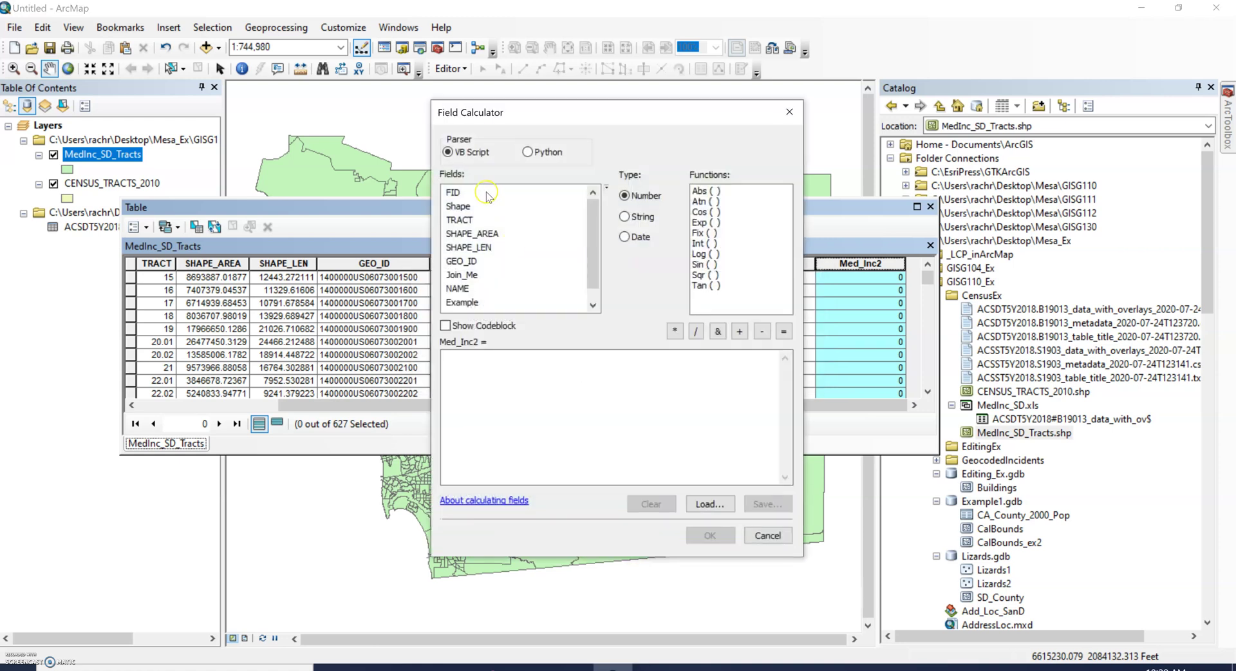
left_click(587, 291)
left_click(531, 405)
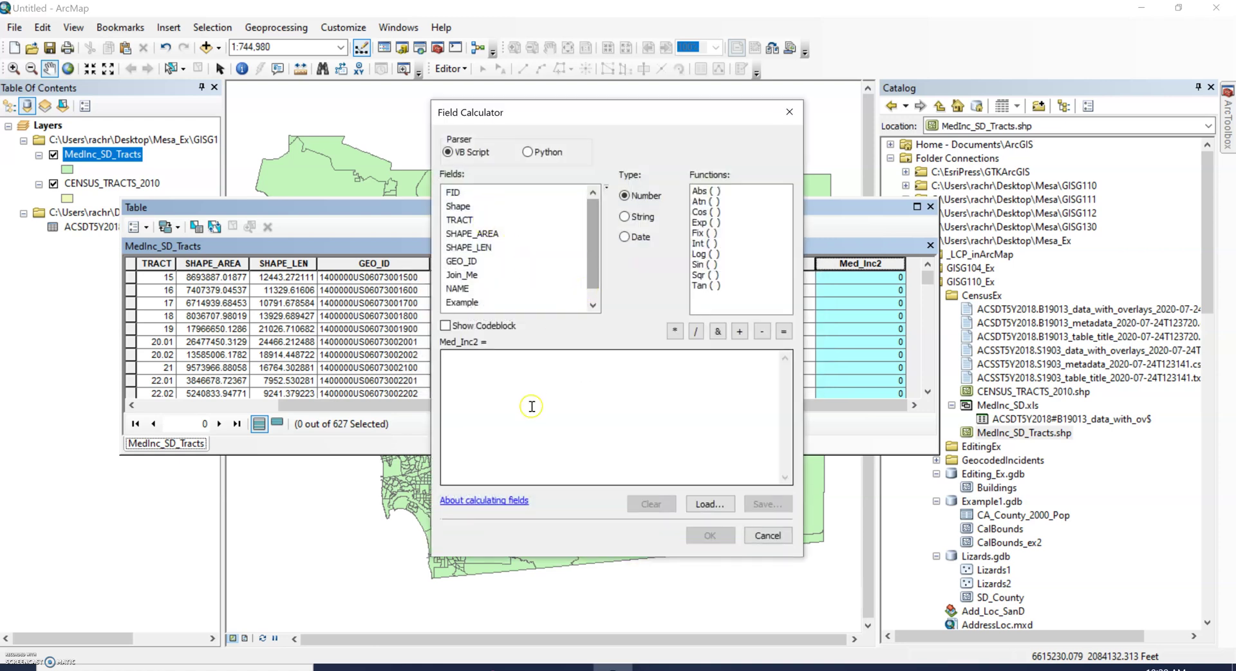
left_click(502, 233)
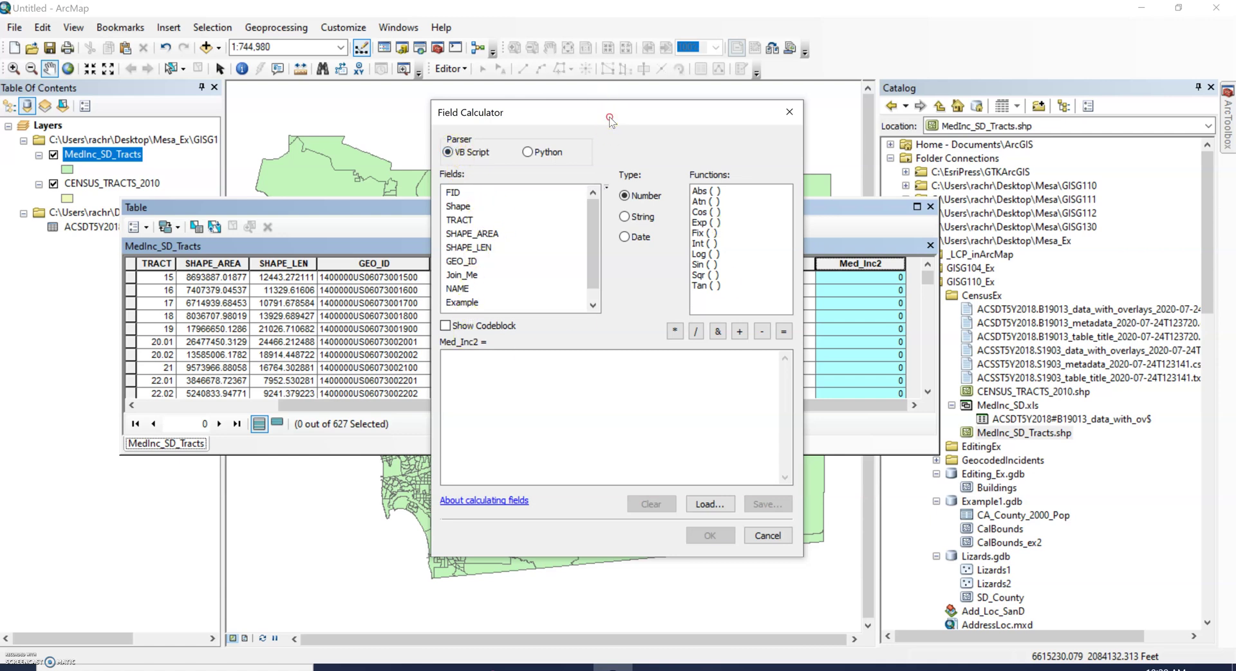
right_click(510, 115)
left_click(461, 121)
left_click_drag(461, 121, 283, 119)
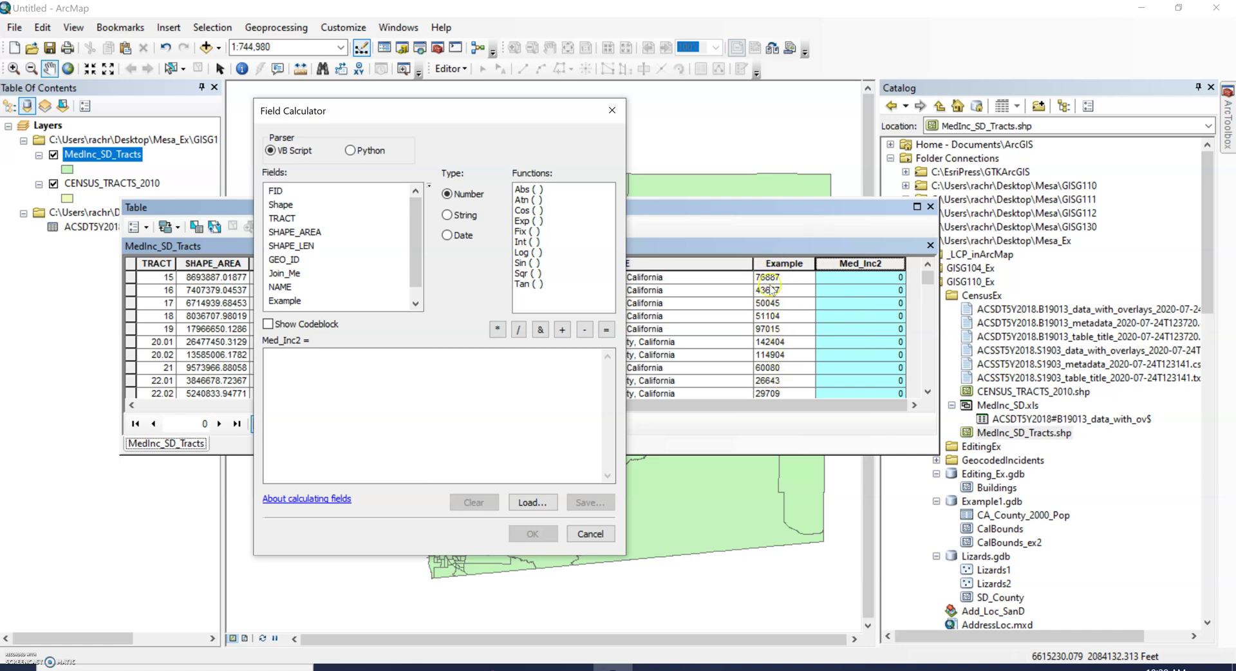
left_click(338, 372)
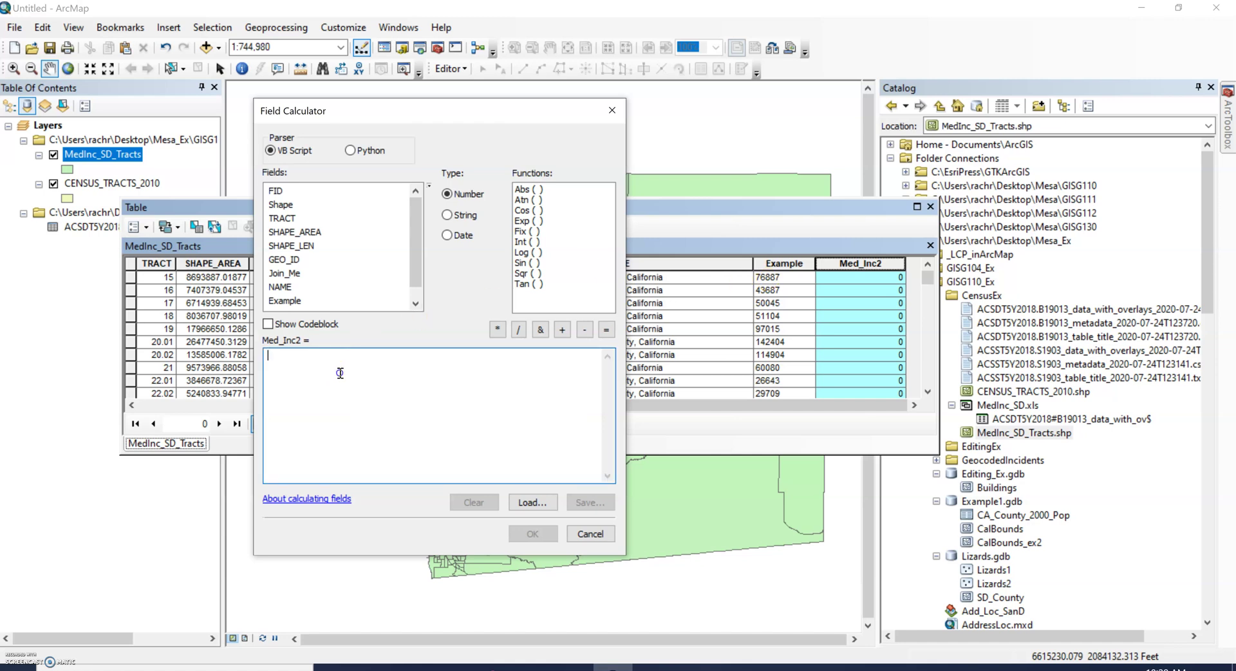
double_click(298, 302)
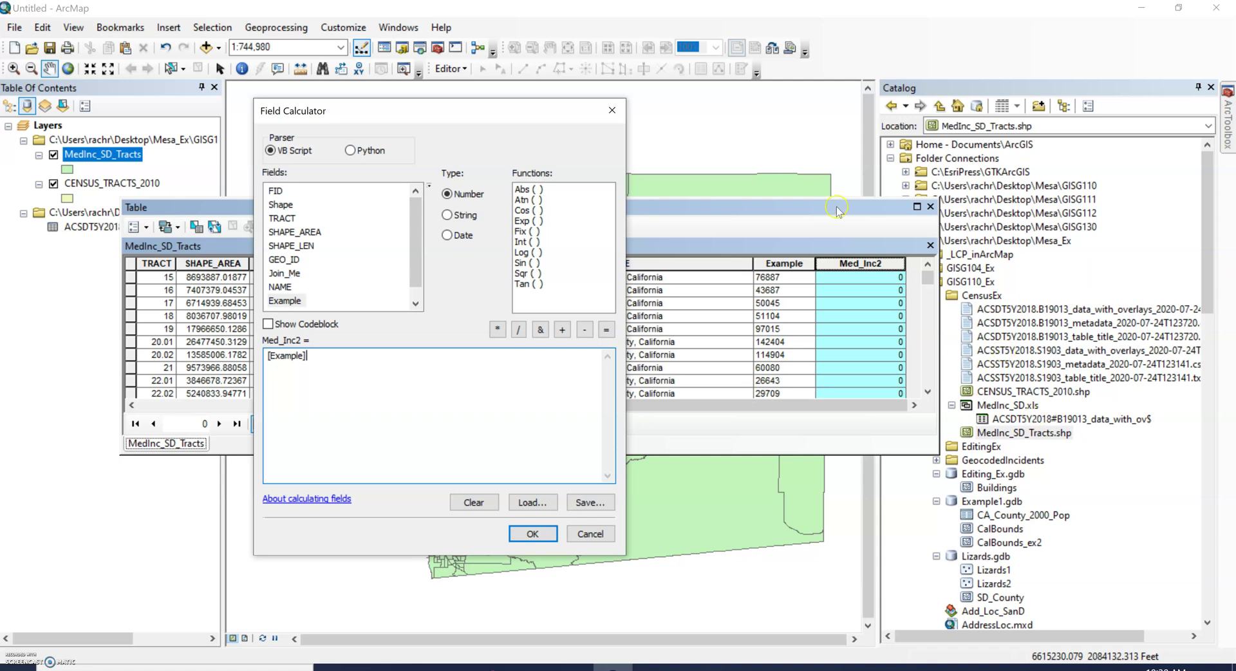
left_click(465, 287)
Step: Run the calculation filling Med_Inc2, then turn all fields back on to restore MED_INC
left_click(532, 533)
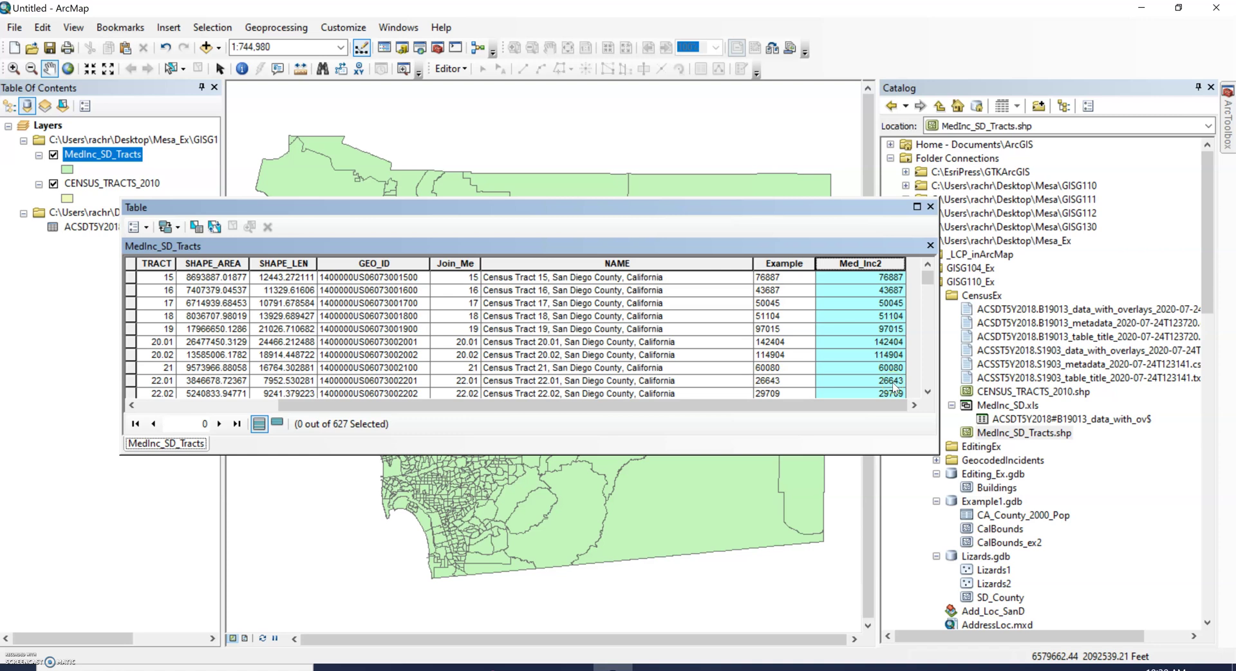
left_click(135, 227)
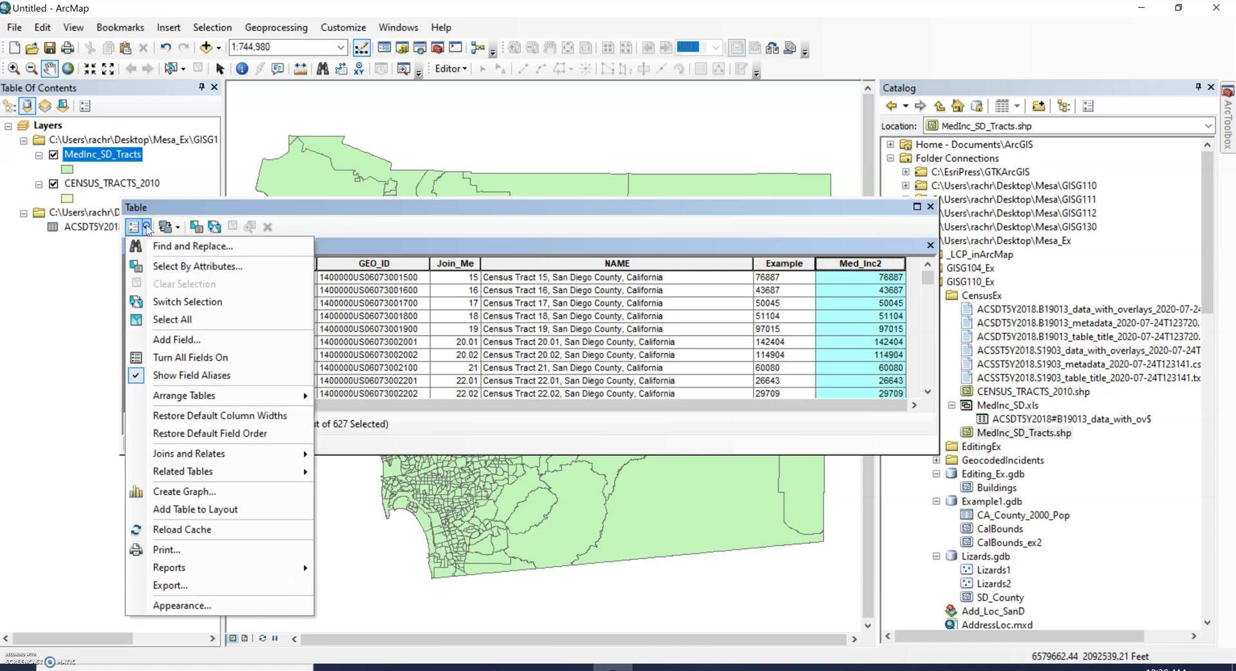
left_click(184, 372)
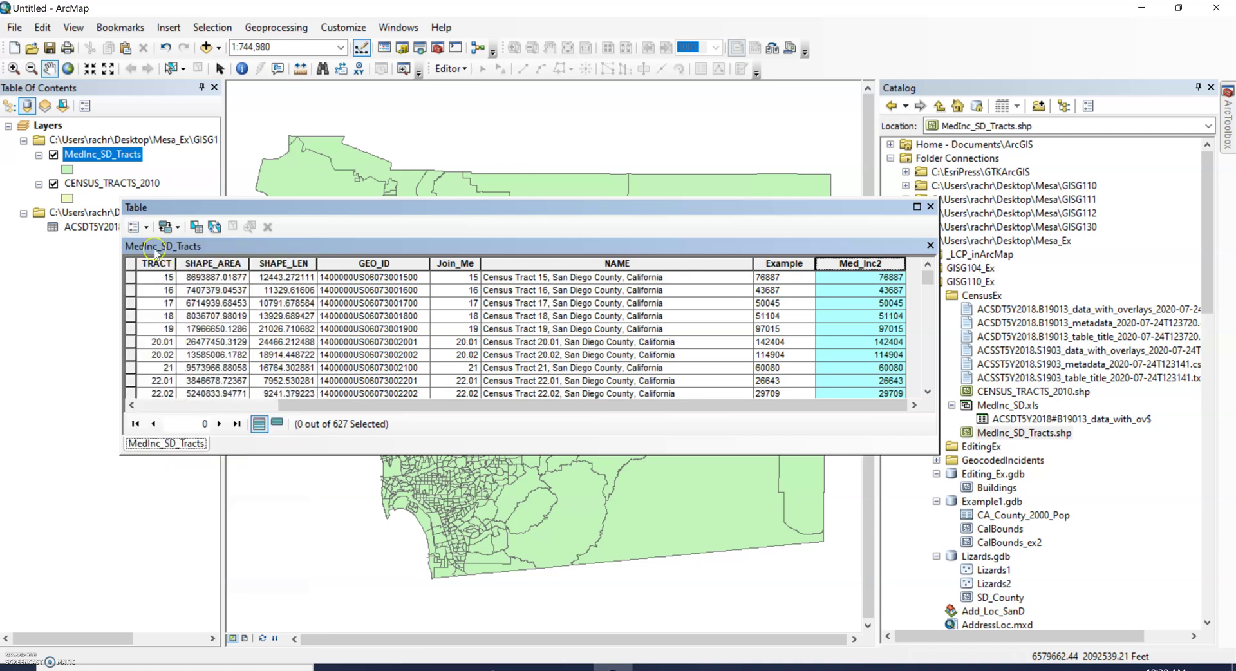
left_click(147, 226)
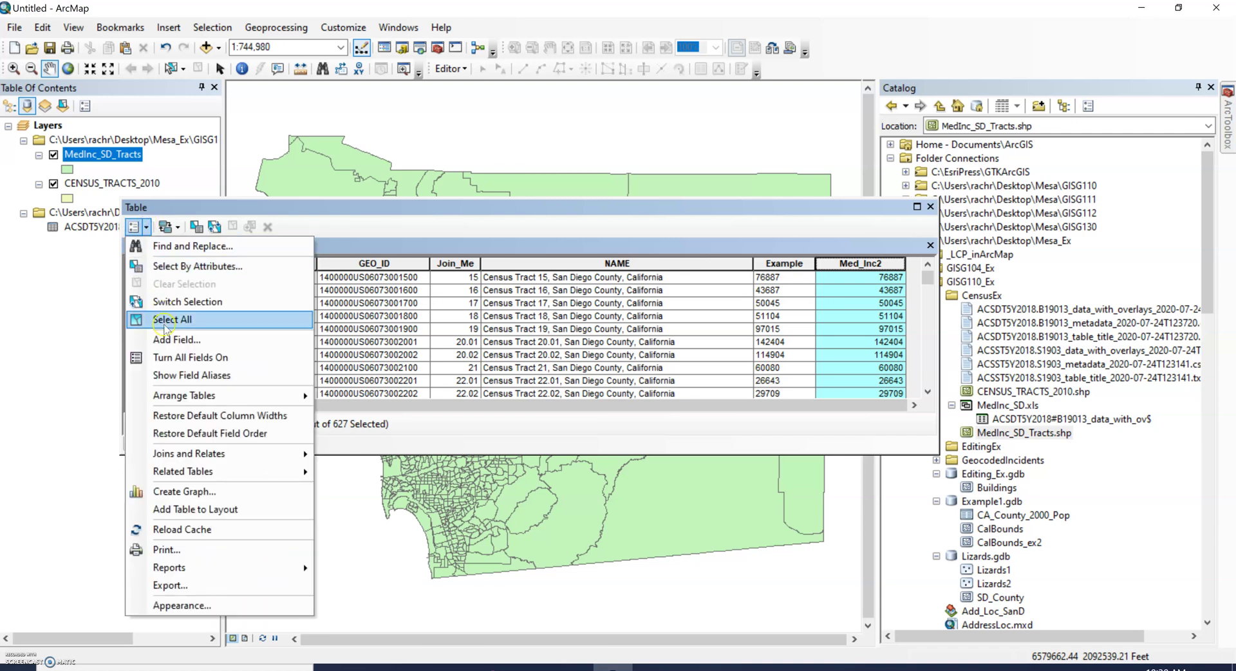
left_click(167, 359)
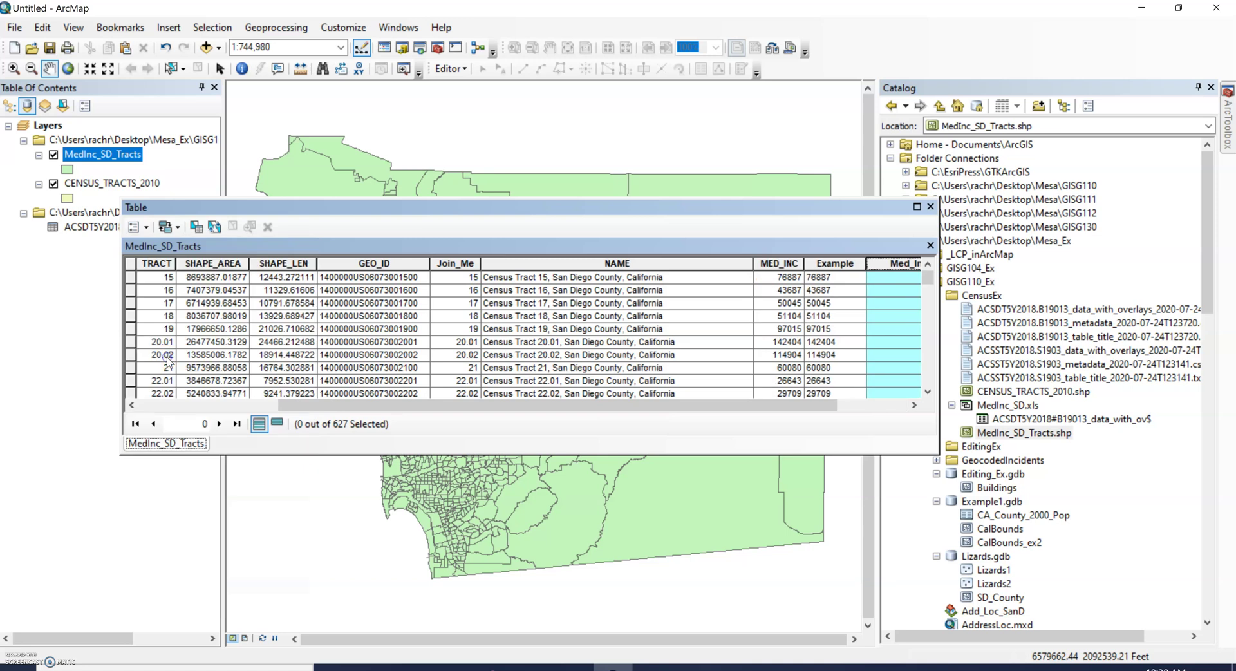
left_click(895, 408)
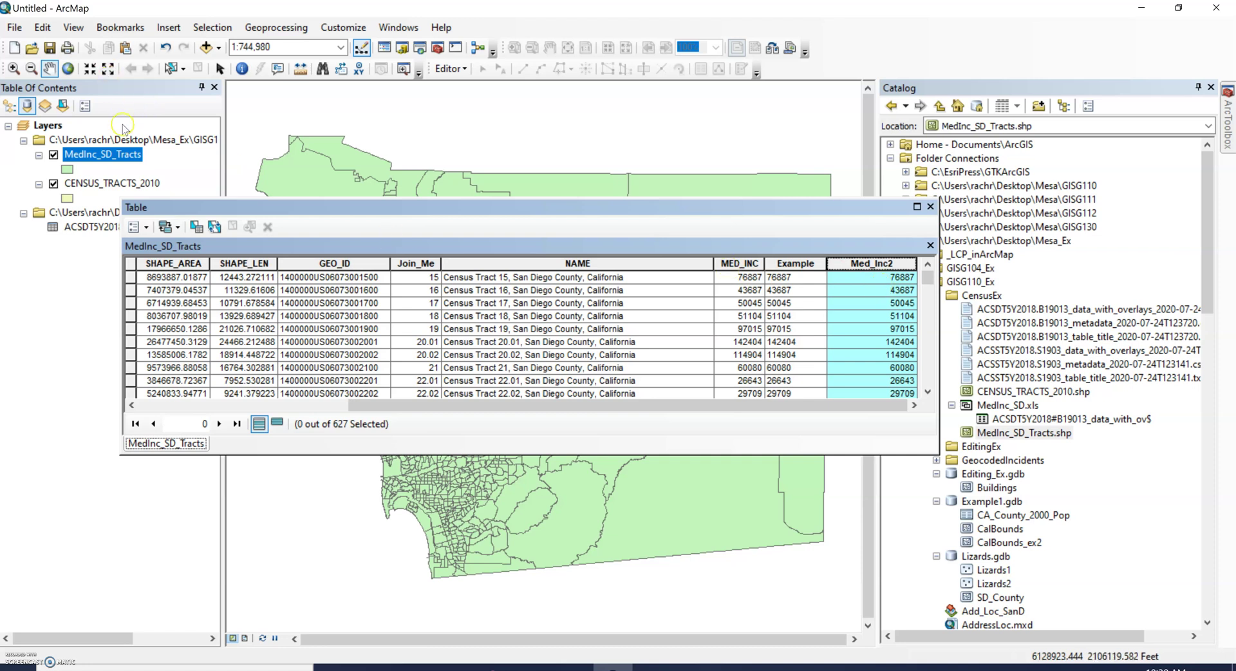
right_click(122, 153)
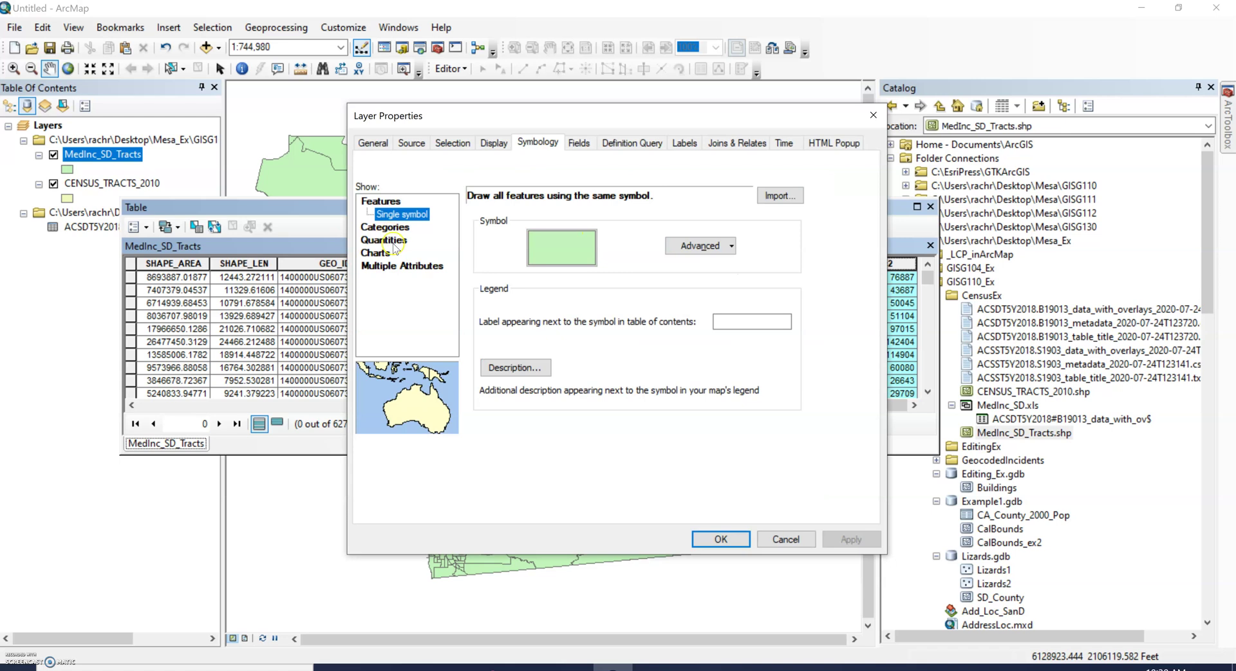
left_click(392, 241)
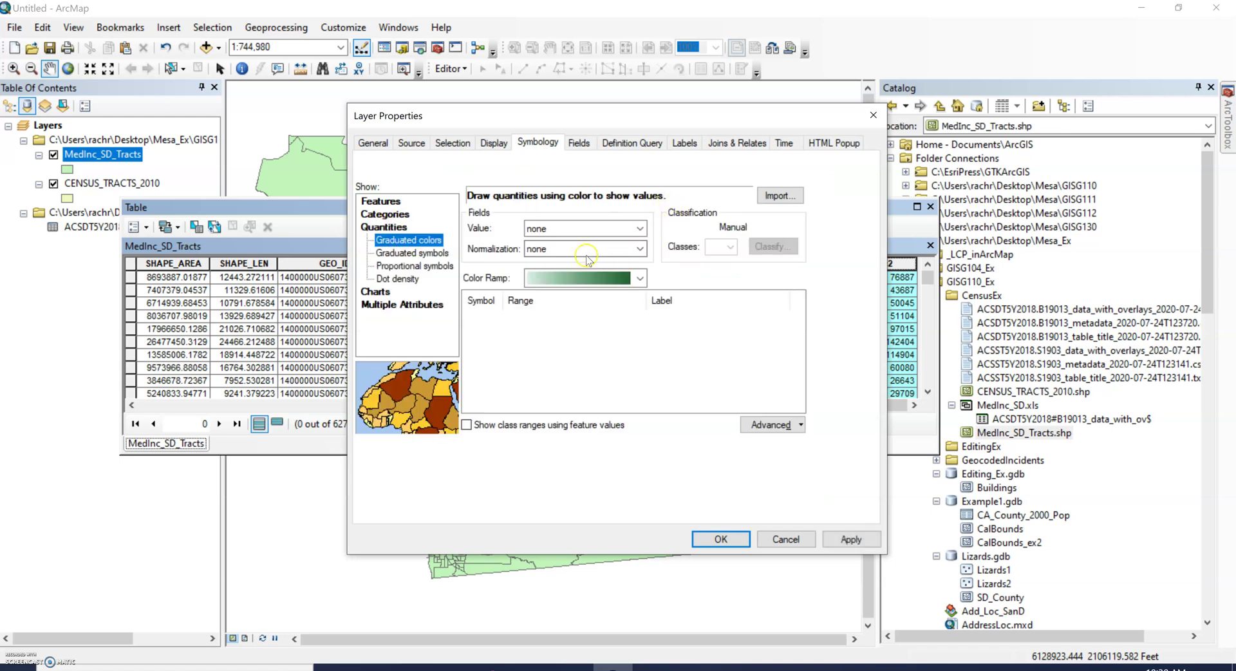
left_click(639, 230)
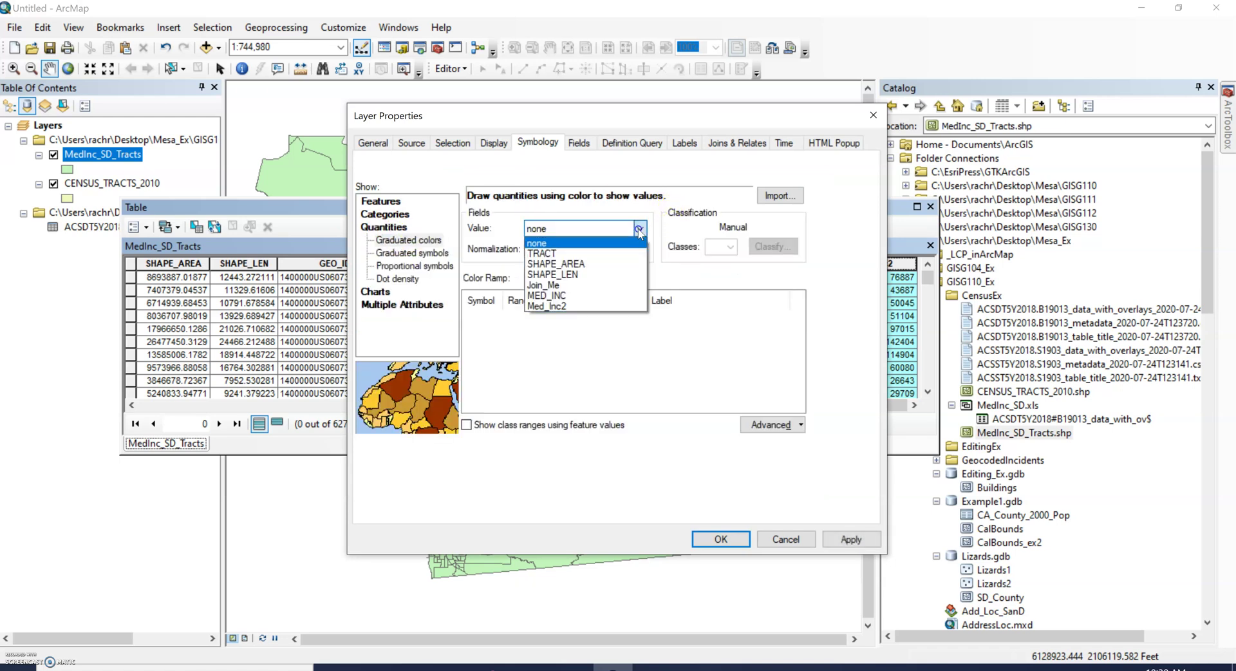
left_click(575, 307)
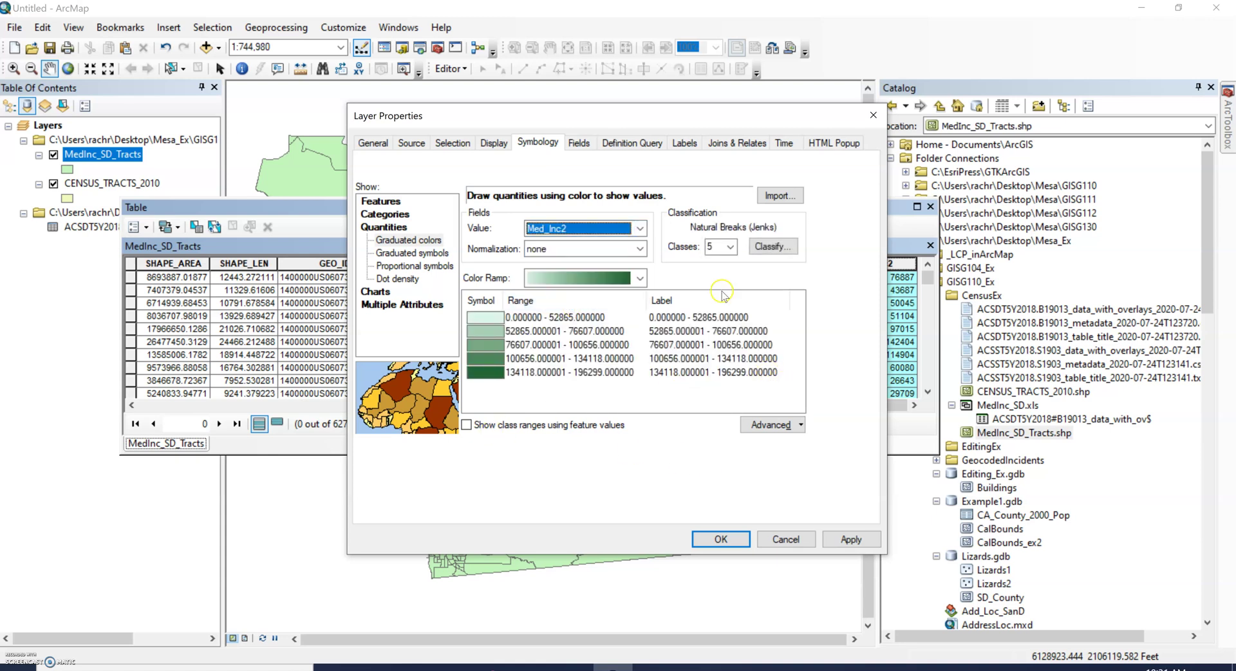
left_click(746, 344)
left_click(746, 344)
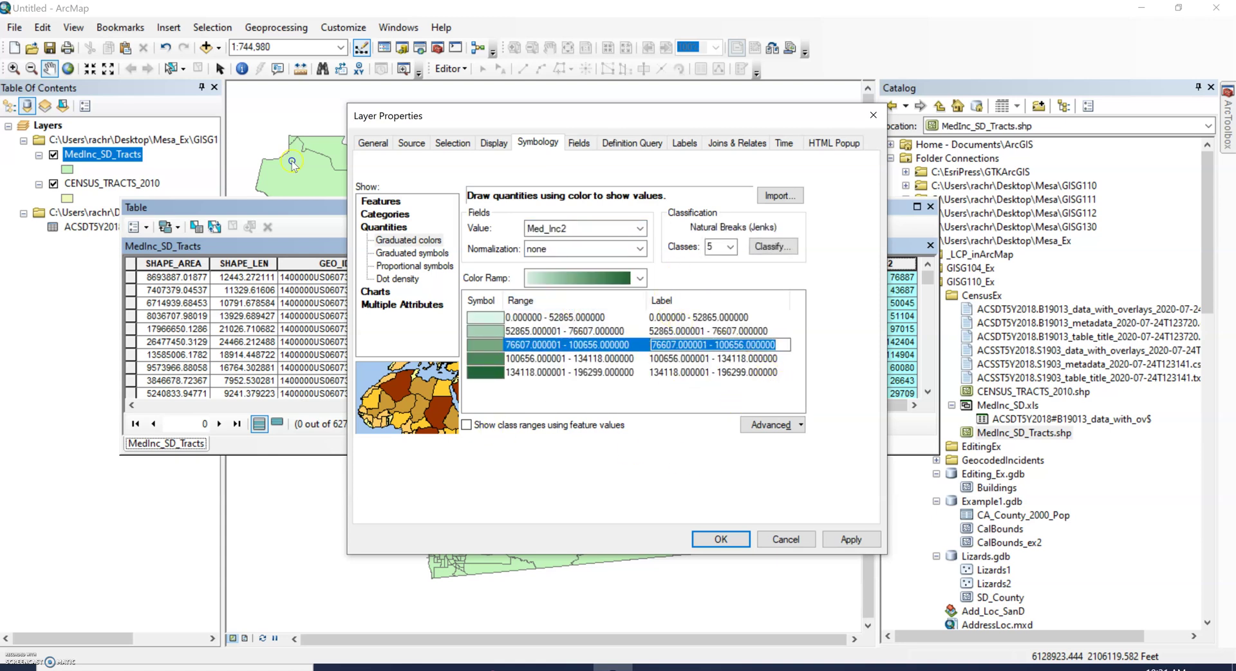
left_click(789, 538)
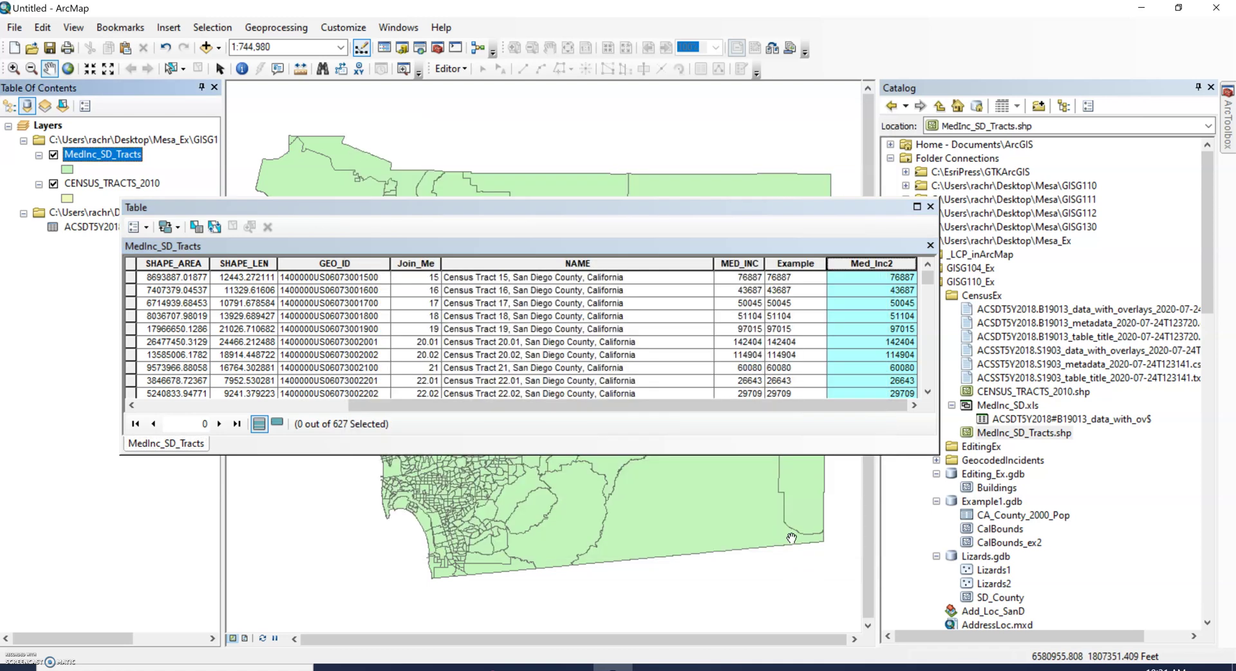